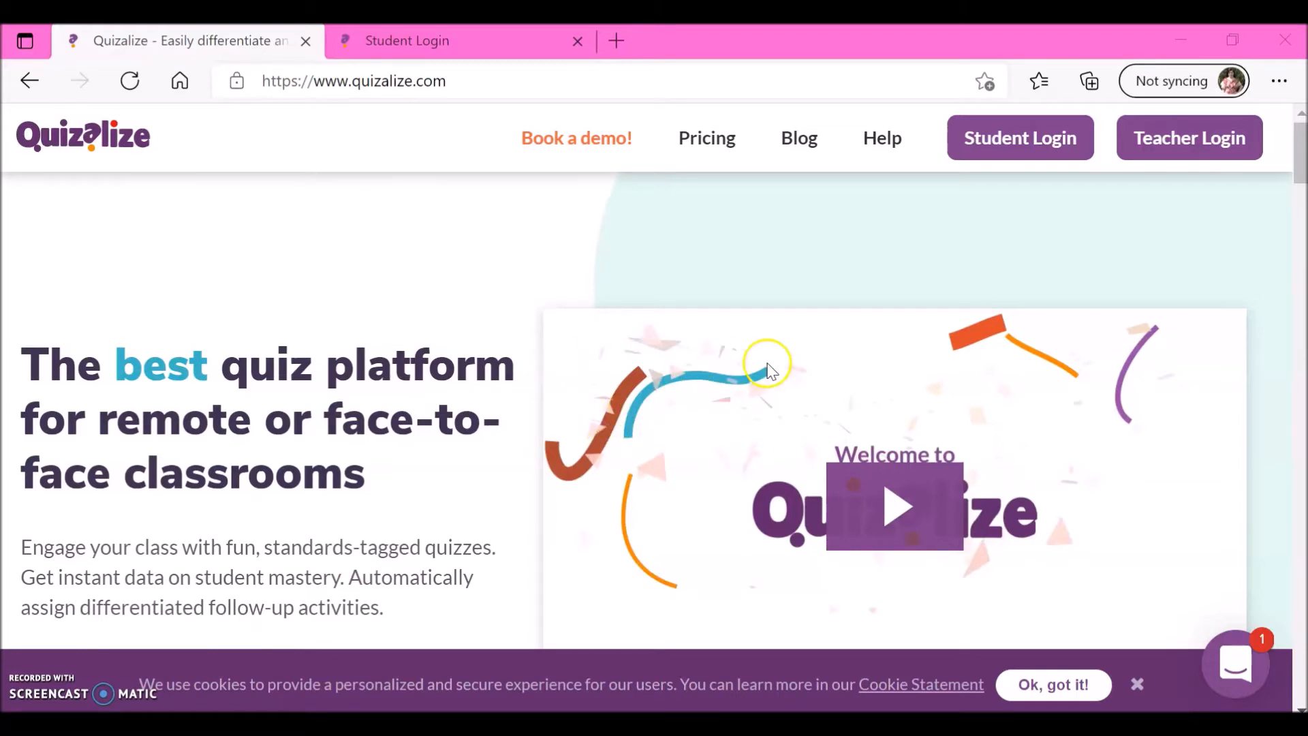
Log in as a teacher and open the form for adding a new class
click(1192, 142)
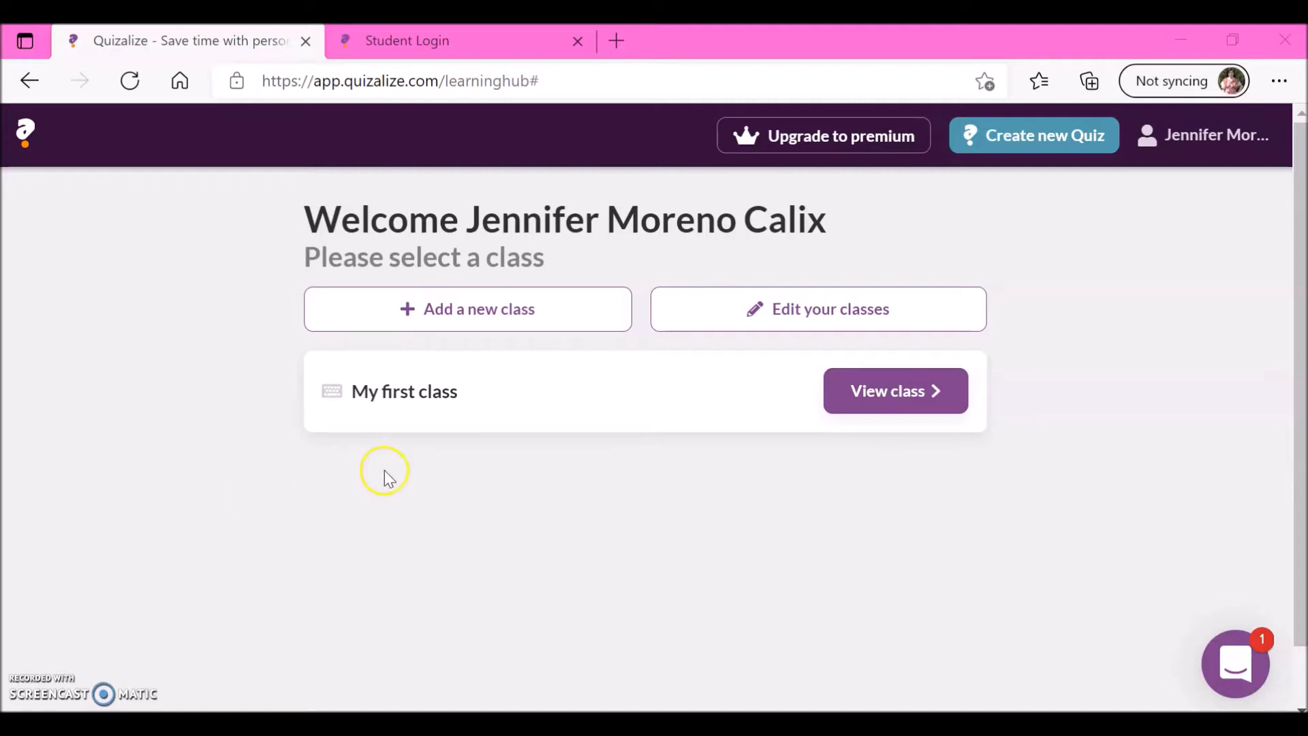
click(517, 324)
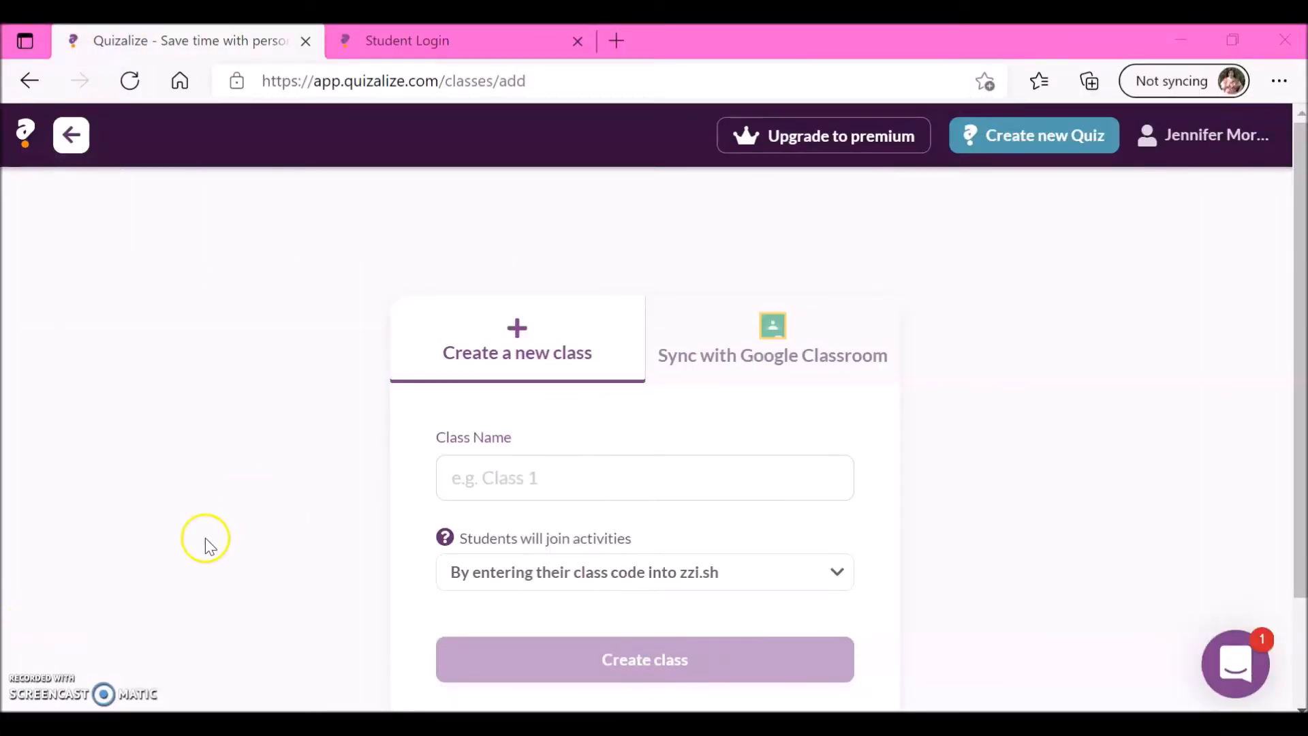
Start a new quiz and view the options for aligning it to a curriculum standard, leaving it unaligned
click(1046, 134)
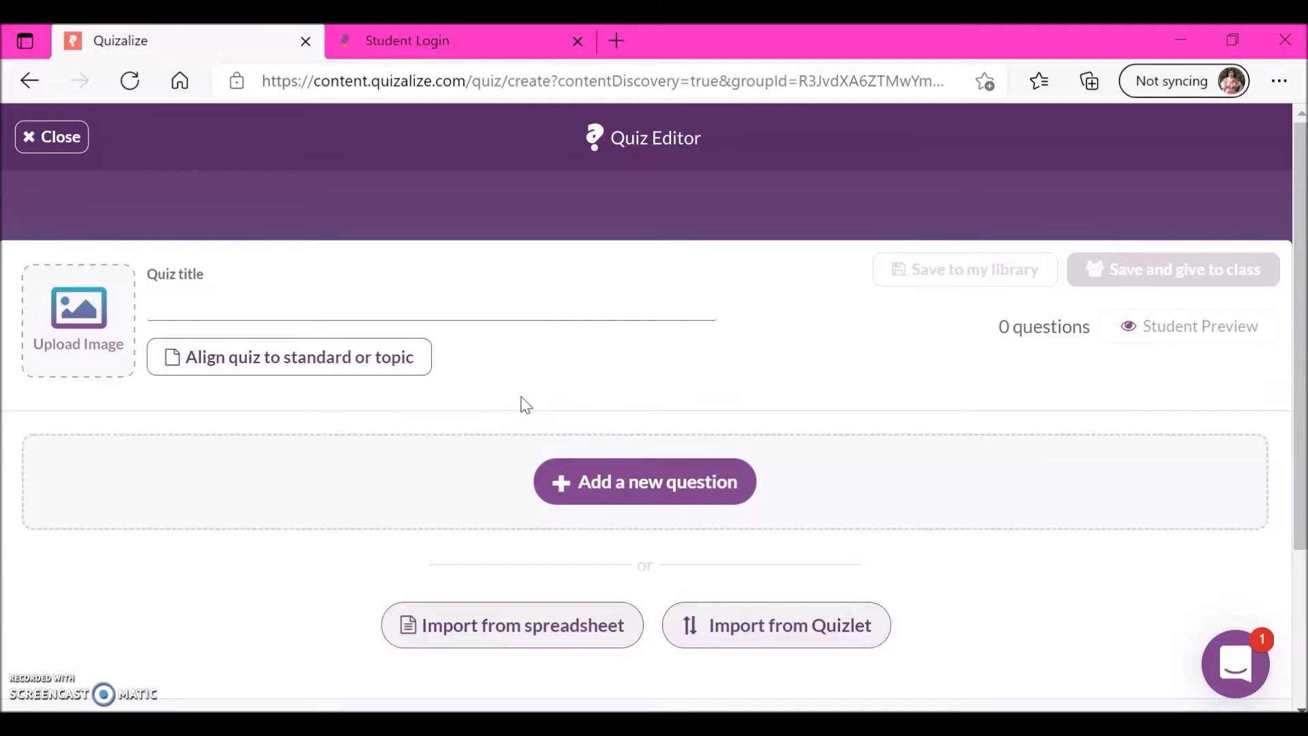
click(251, 369)
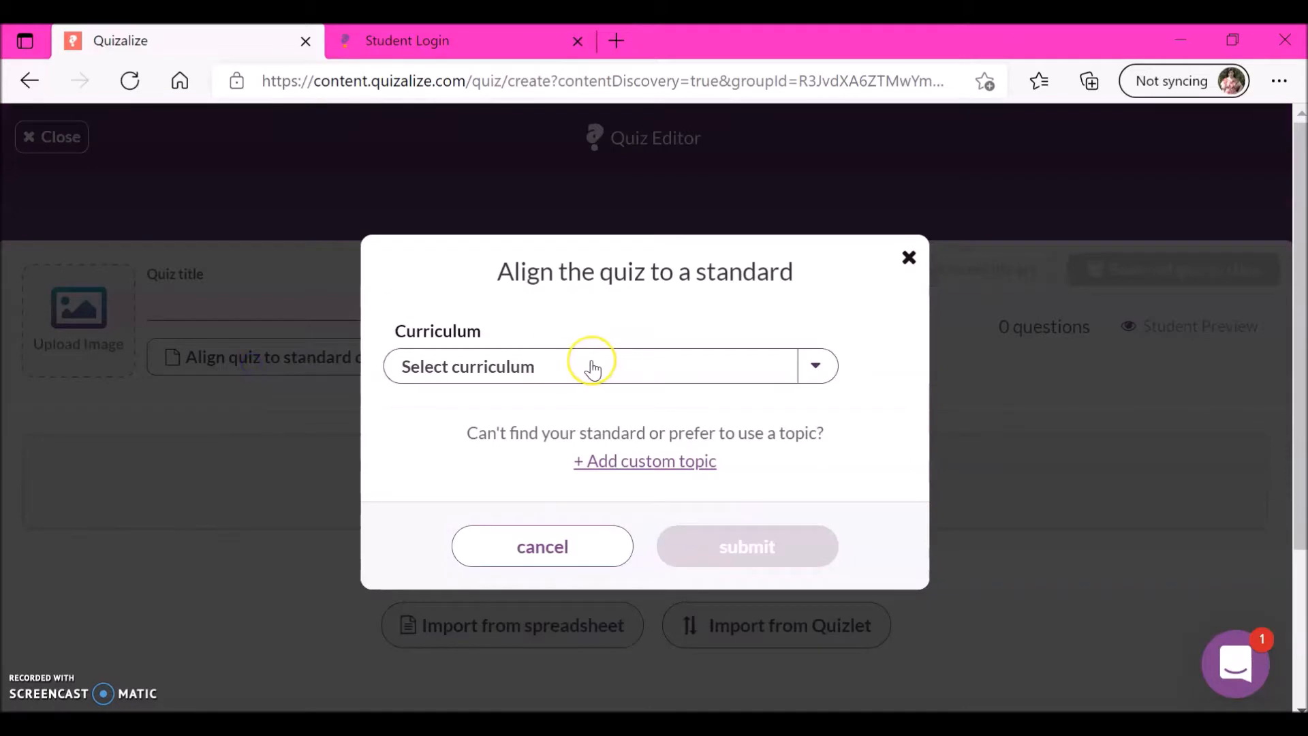
click(909, 258)
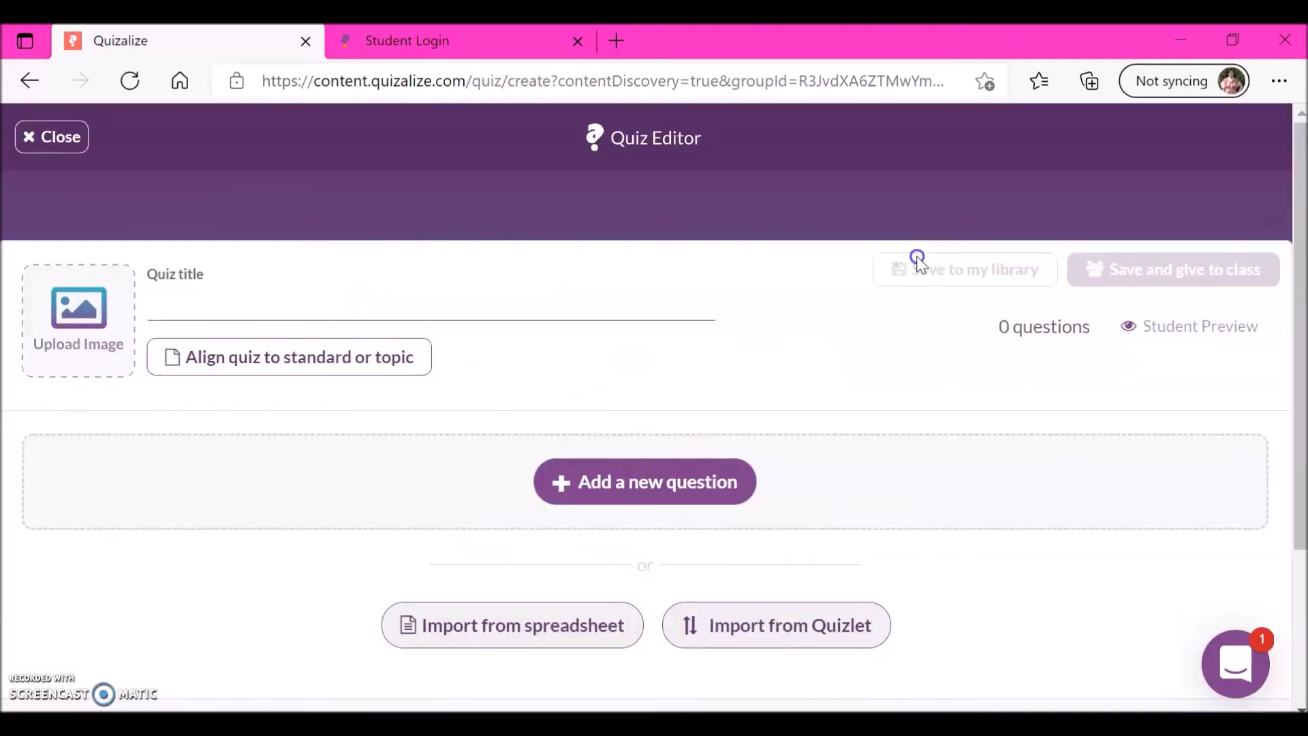
Title the quiz "Trigonometry" and add a new question to it
click(433, 314)
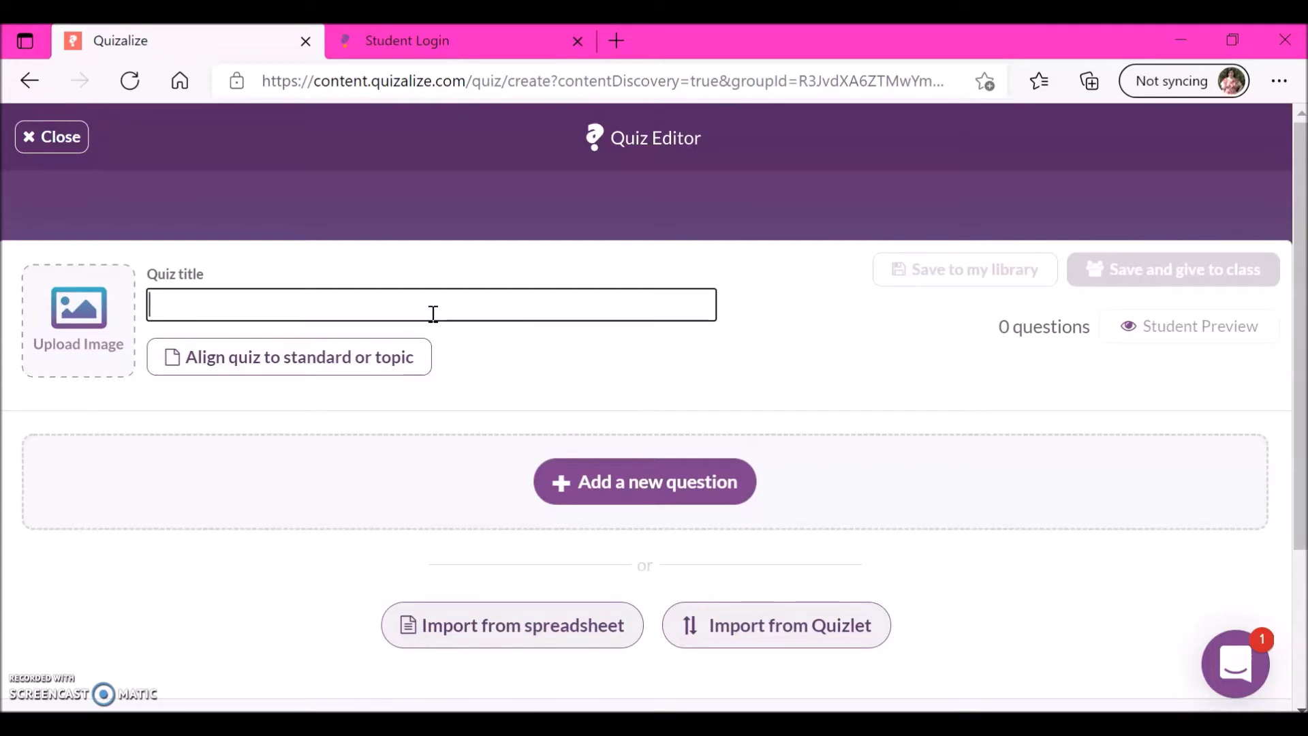
text(Trigonometry)
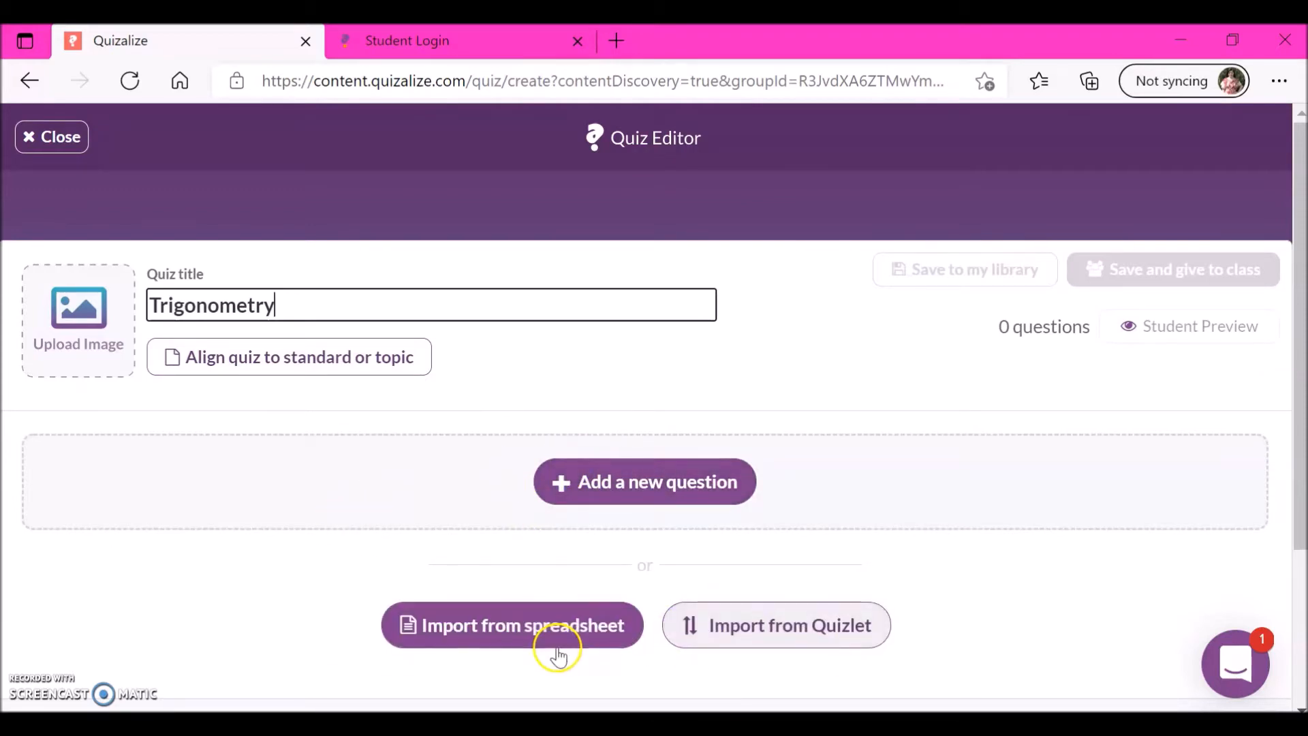
click(657, 489)
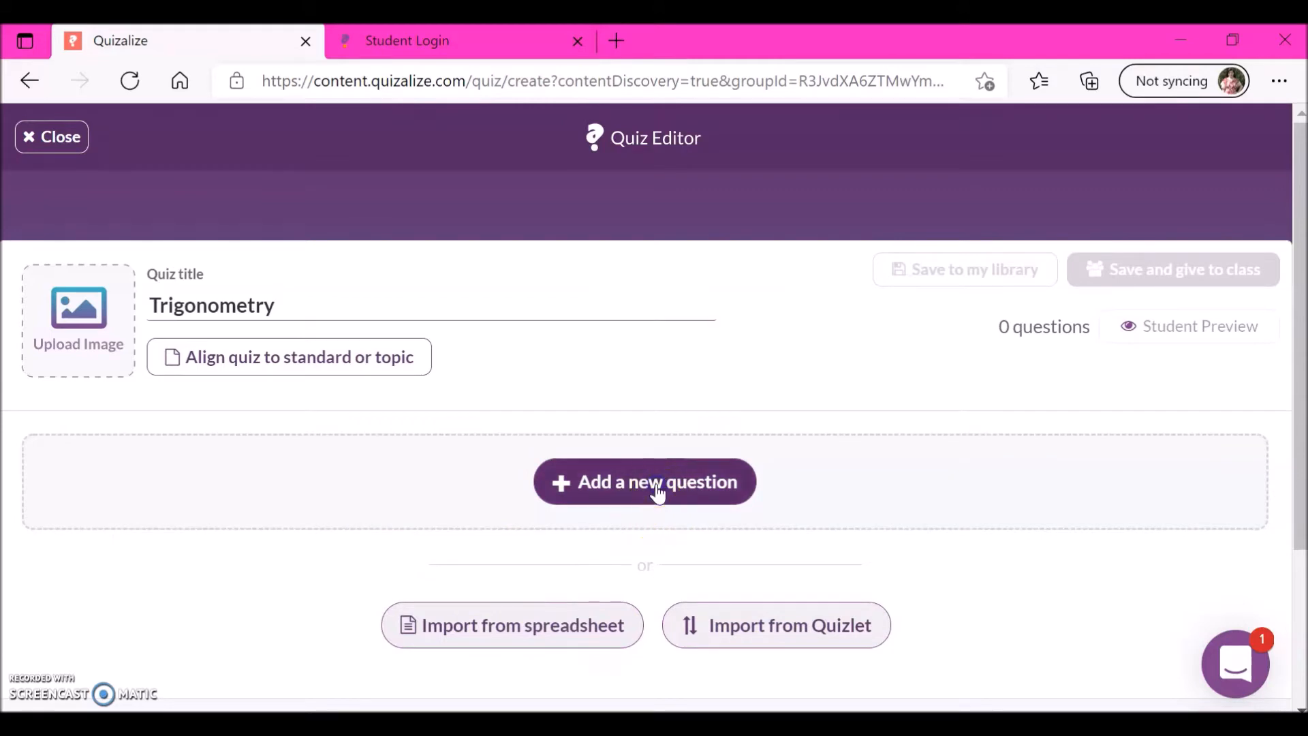
drag(1303, 365, 1305, 423)
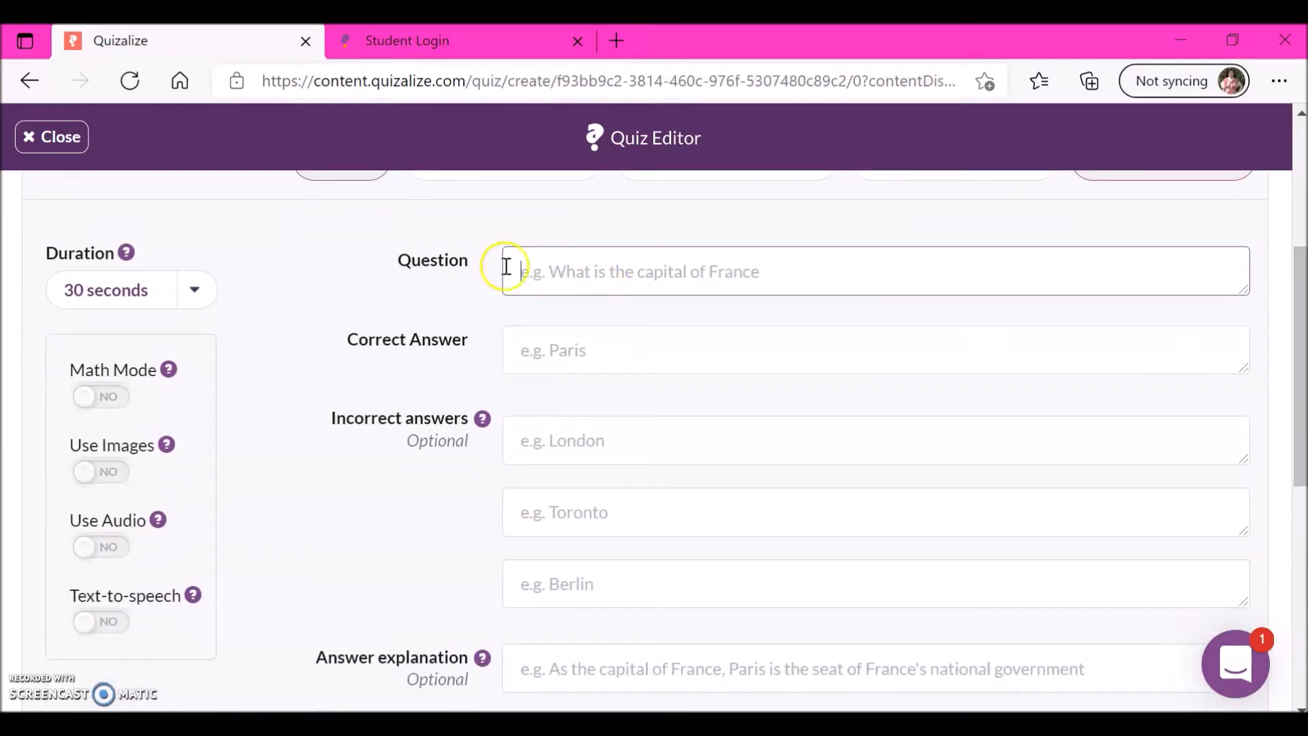
Try the question's Use Images, Use Audio, Math Mode and Text-to-speech options, and switch all of them off again
click(108, 473)
click(108, 545)
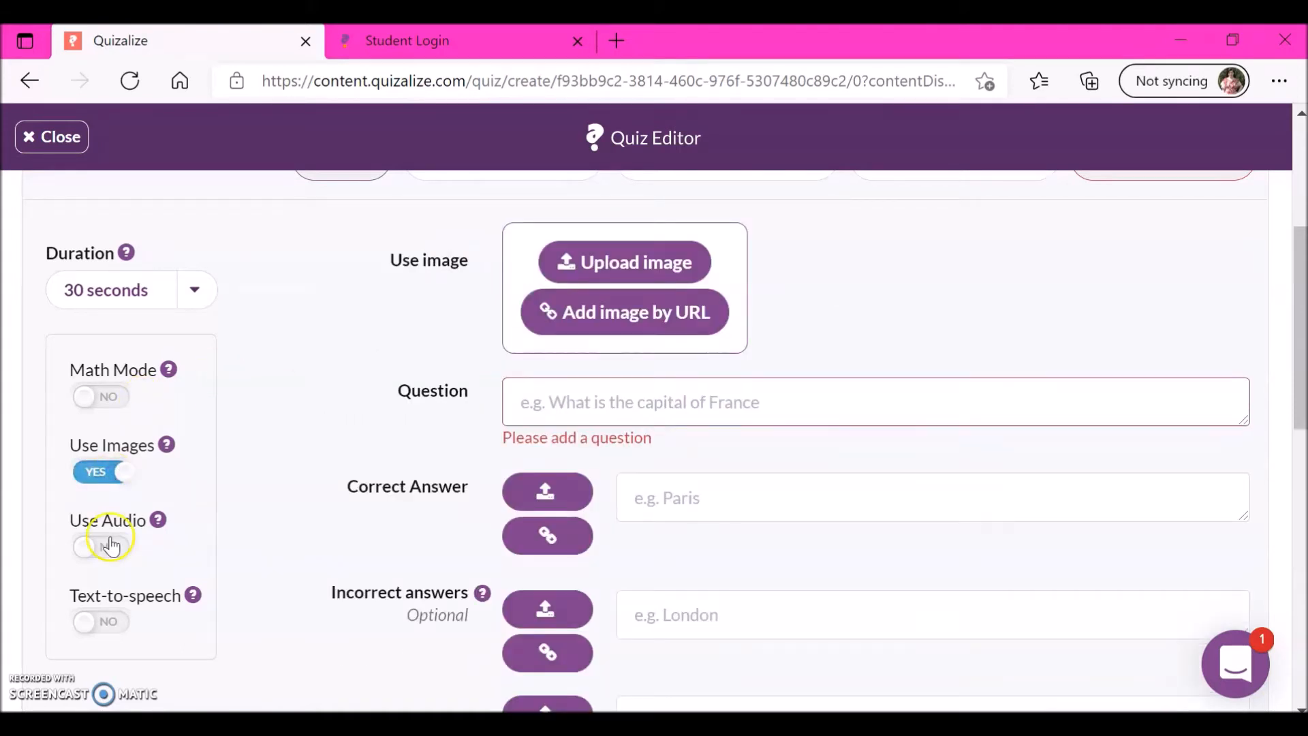
click(107, 400)
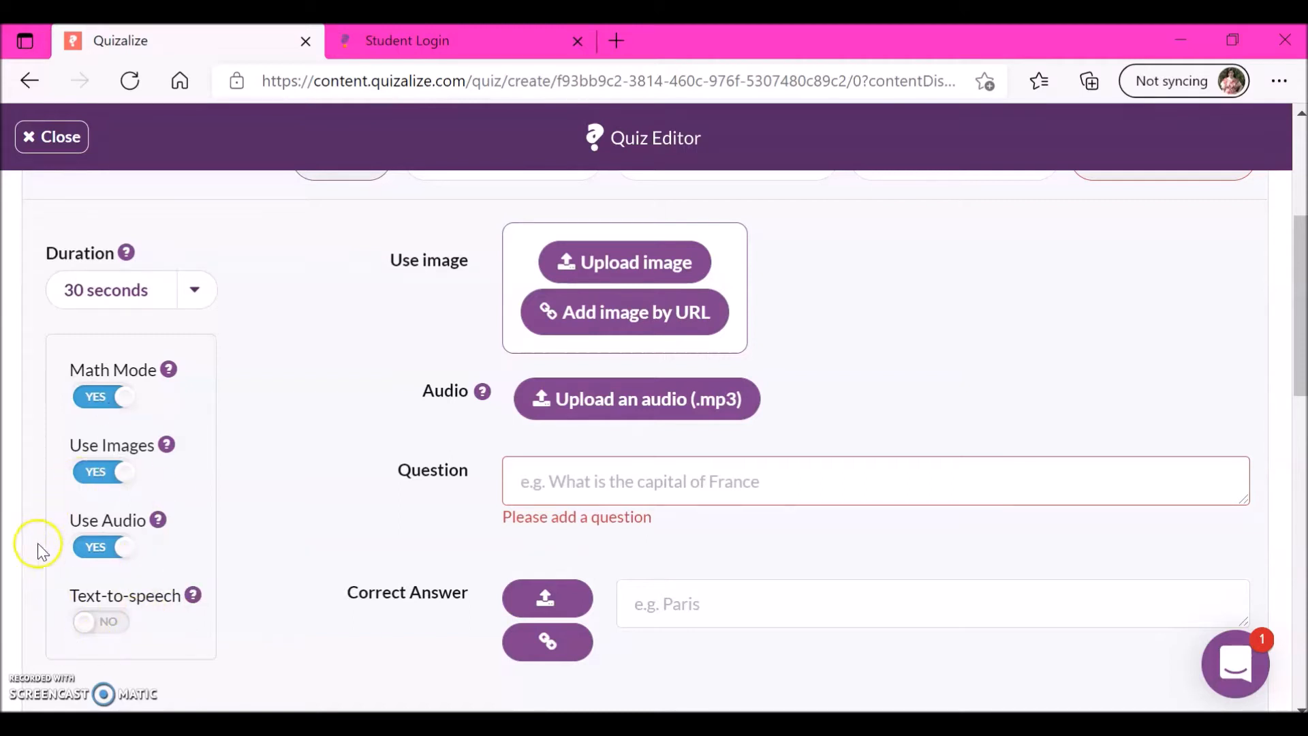
click(120, 635)
click(100, 630)
click(95, 557)
click(92, 471)
click(102, 408)
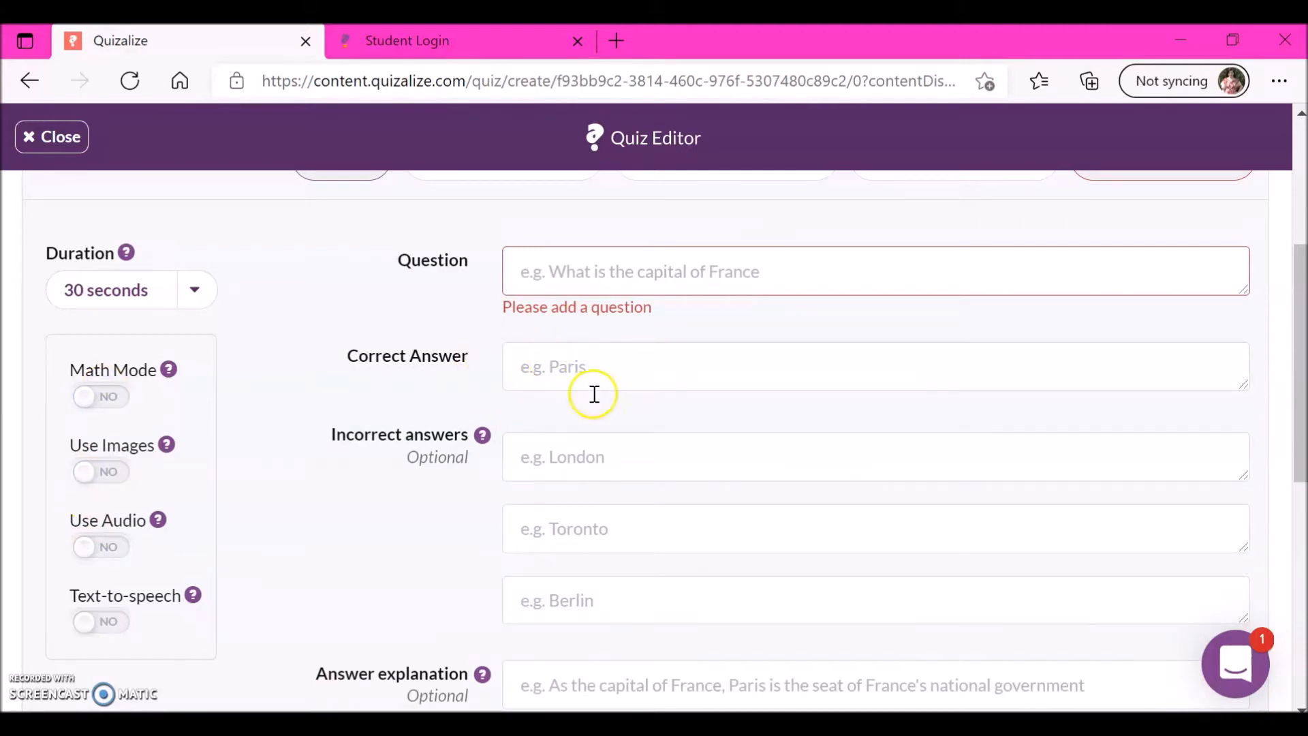
Set the question's subtopic to "Trig Ratios"
scroll(1280, 395, down, 1)
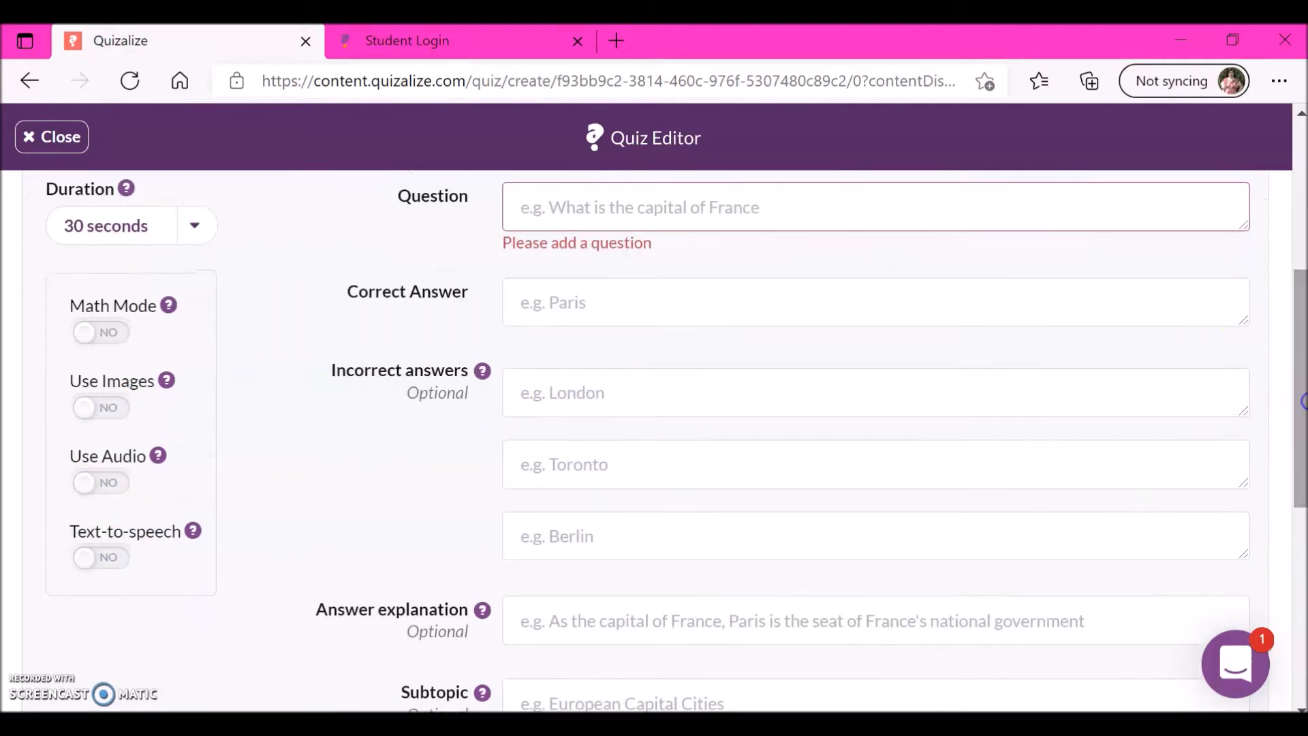
scroll(1294, 402, down, 3)
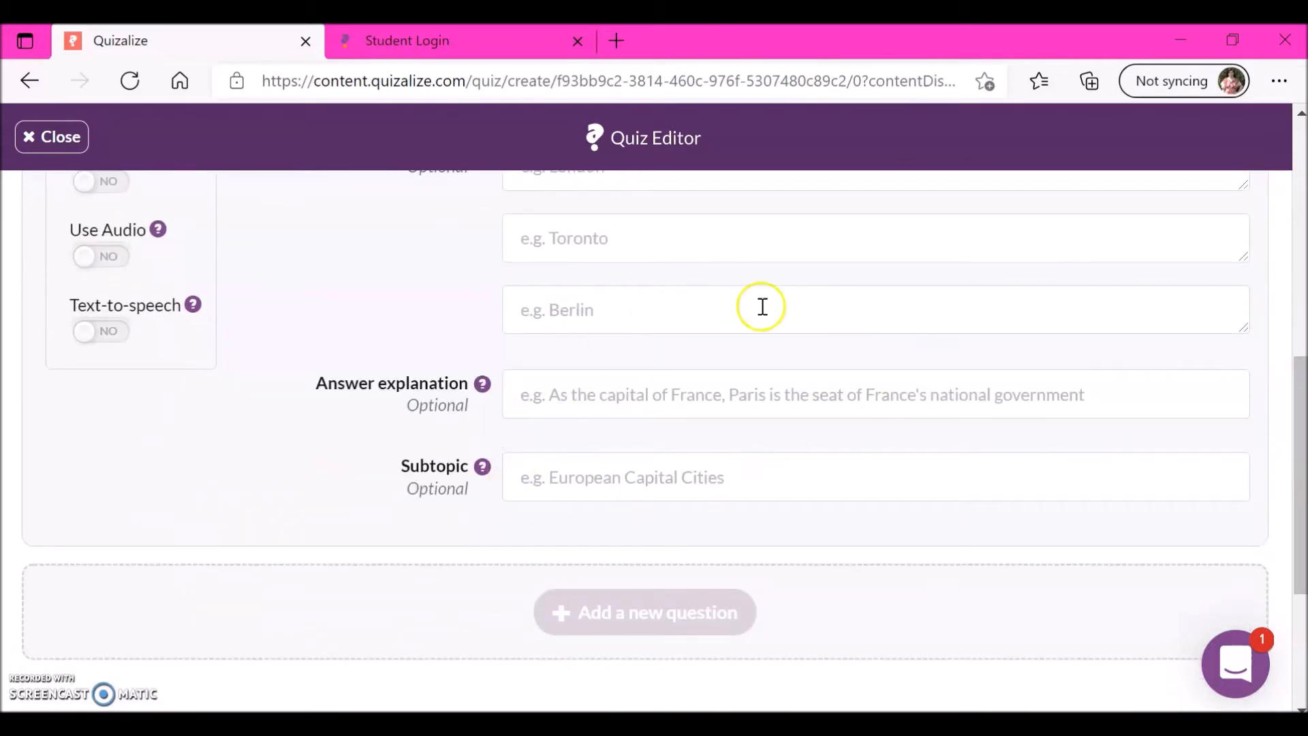
click(629, 394)
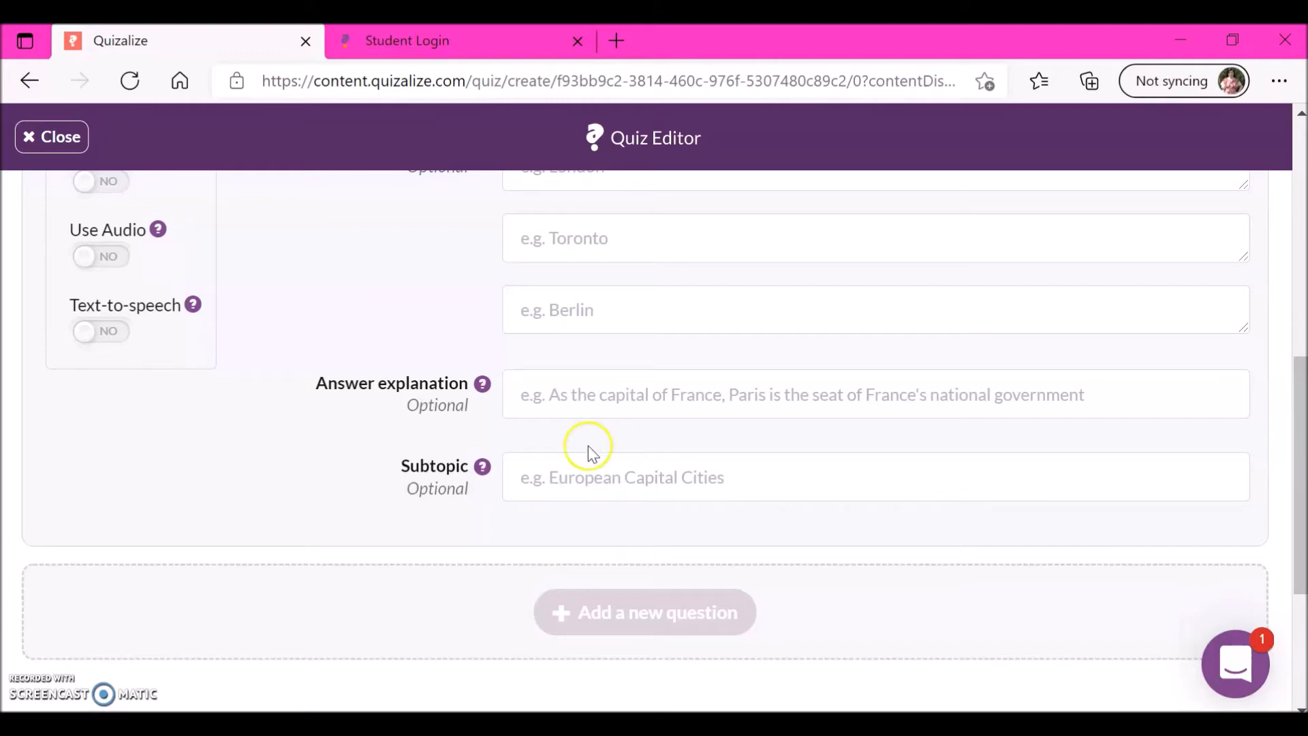
click(587, 479)
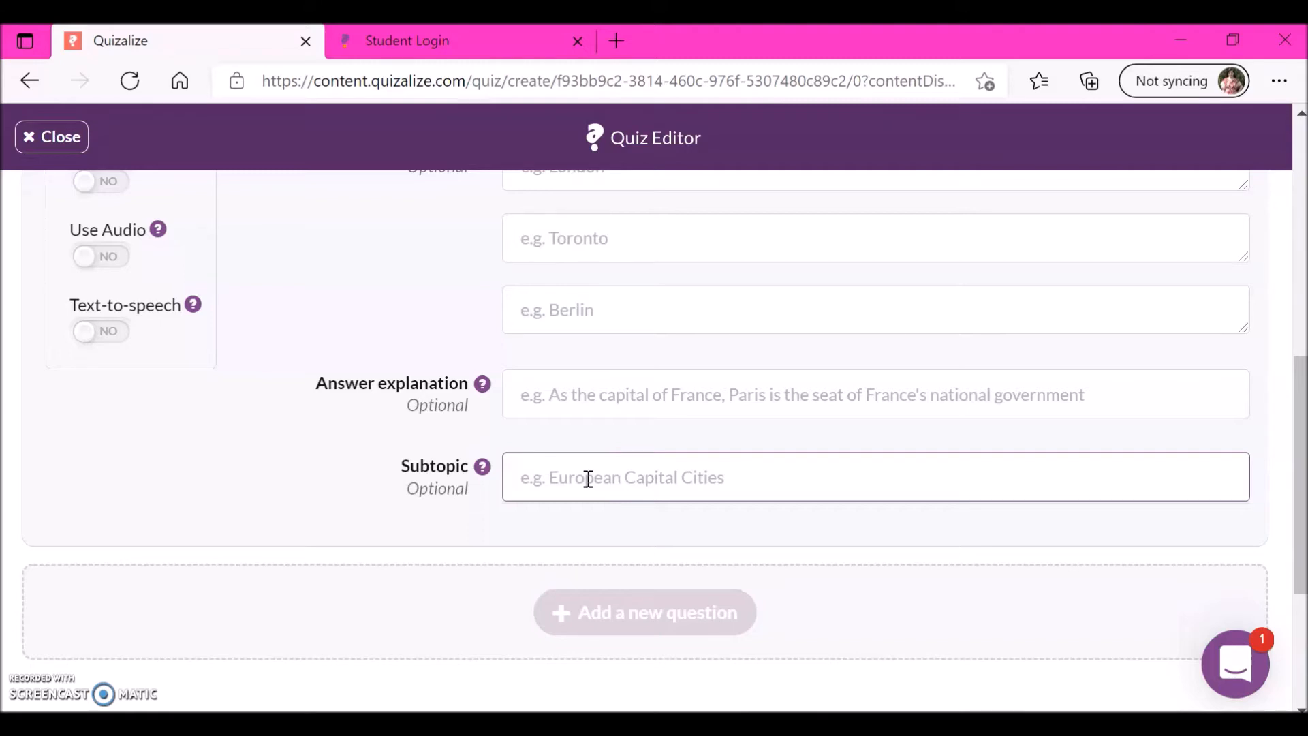
click(542, 488)
text(Trig )
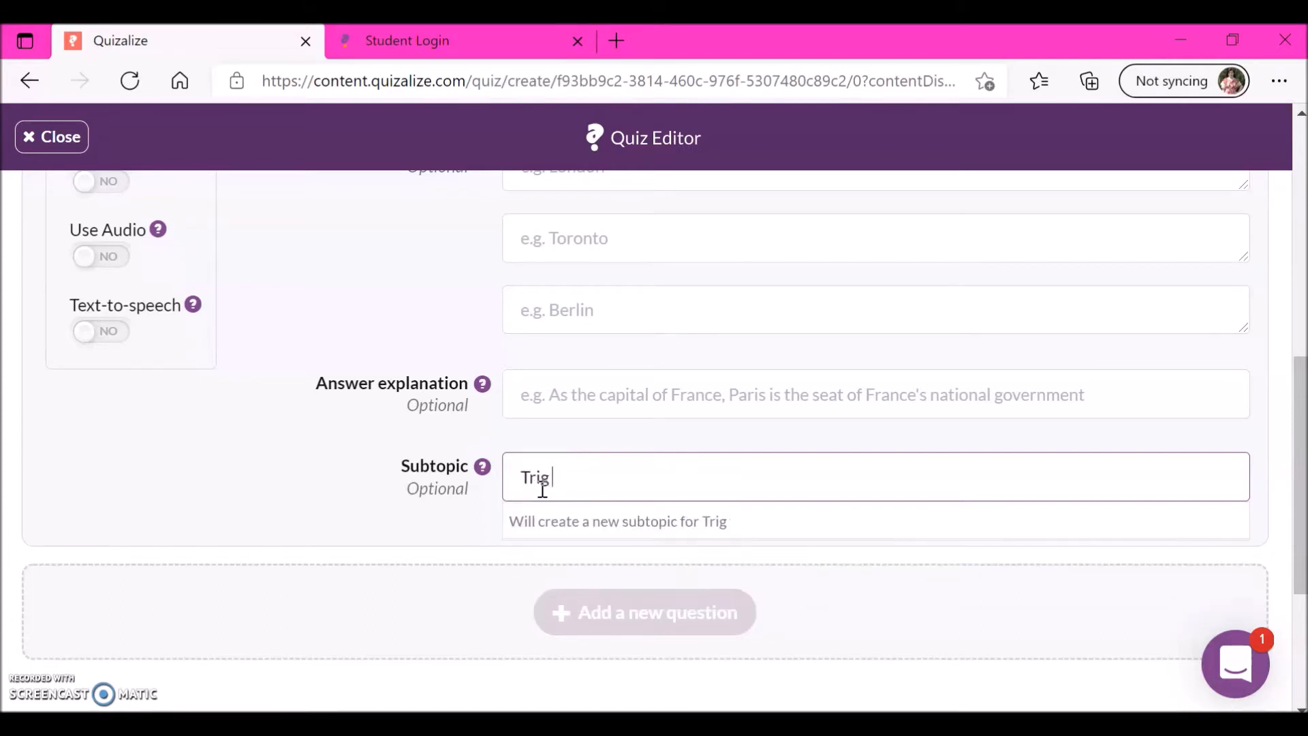
text(Ratios)
scroll(542, 489, up, 2)
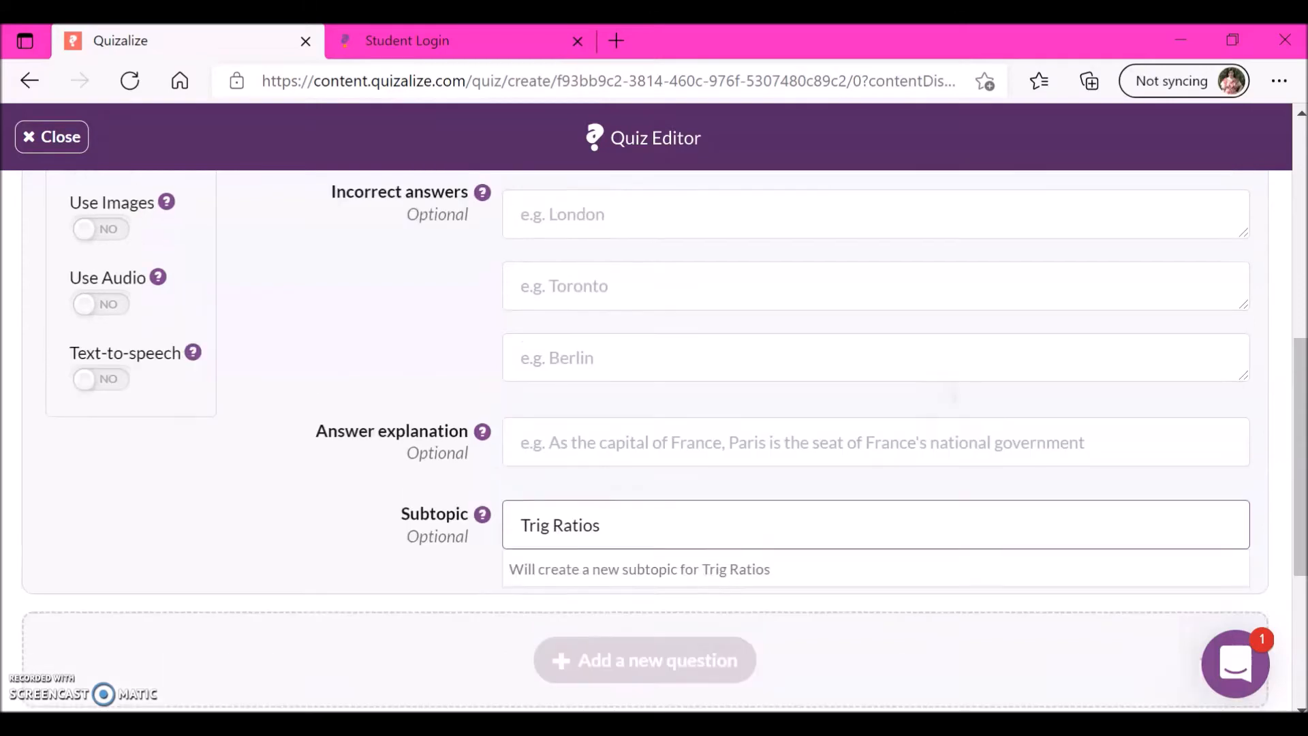
click(372, 561)
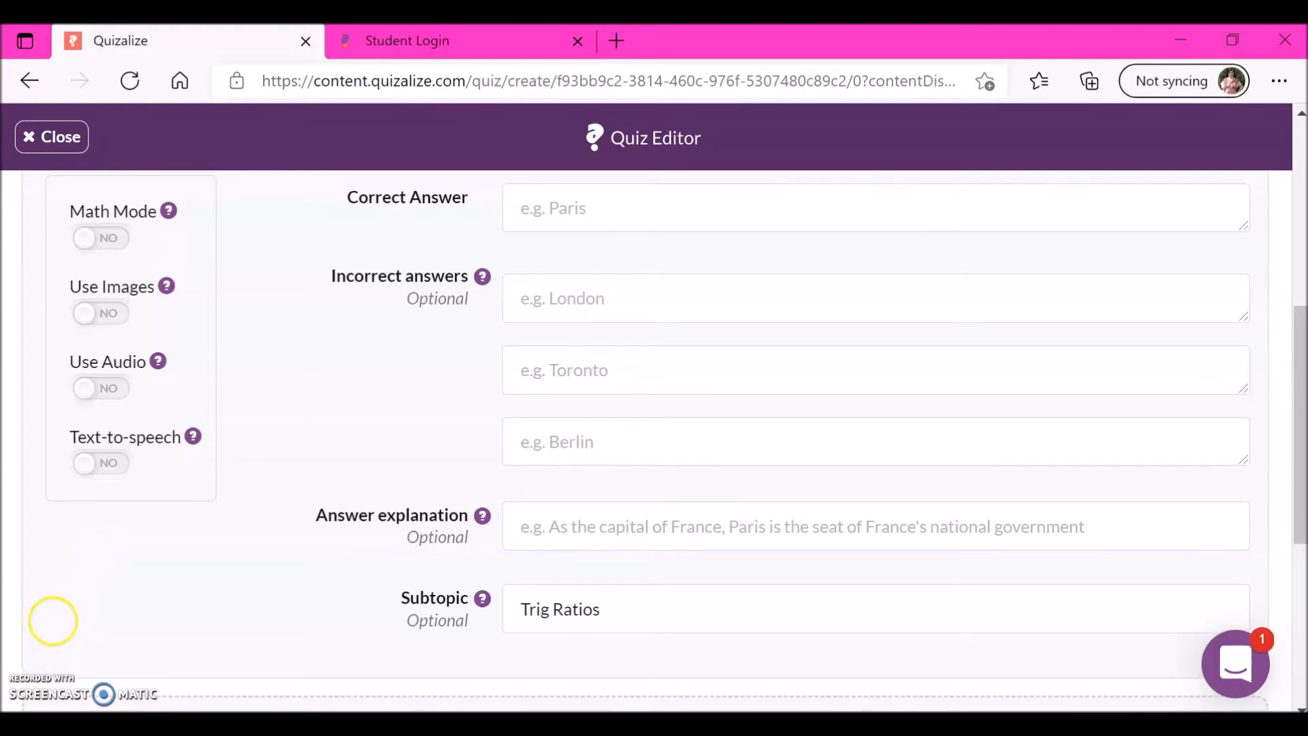
Leave the Quiz Editor, discarding the unsaved changes to the Trigonometry quiz
scroll(38, 619, up, 7)
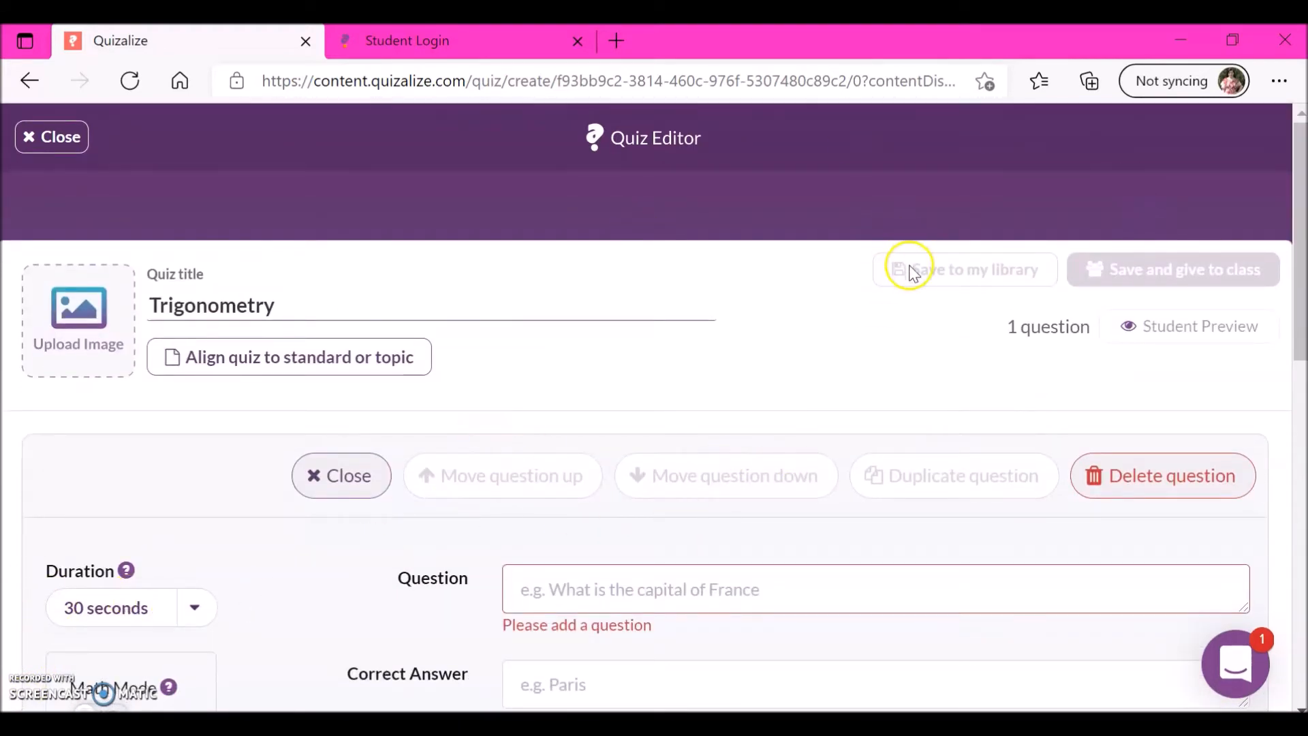
click(60, 143)
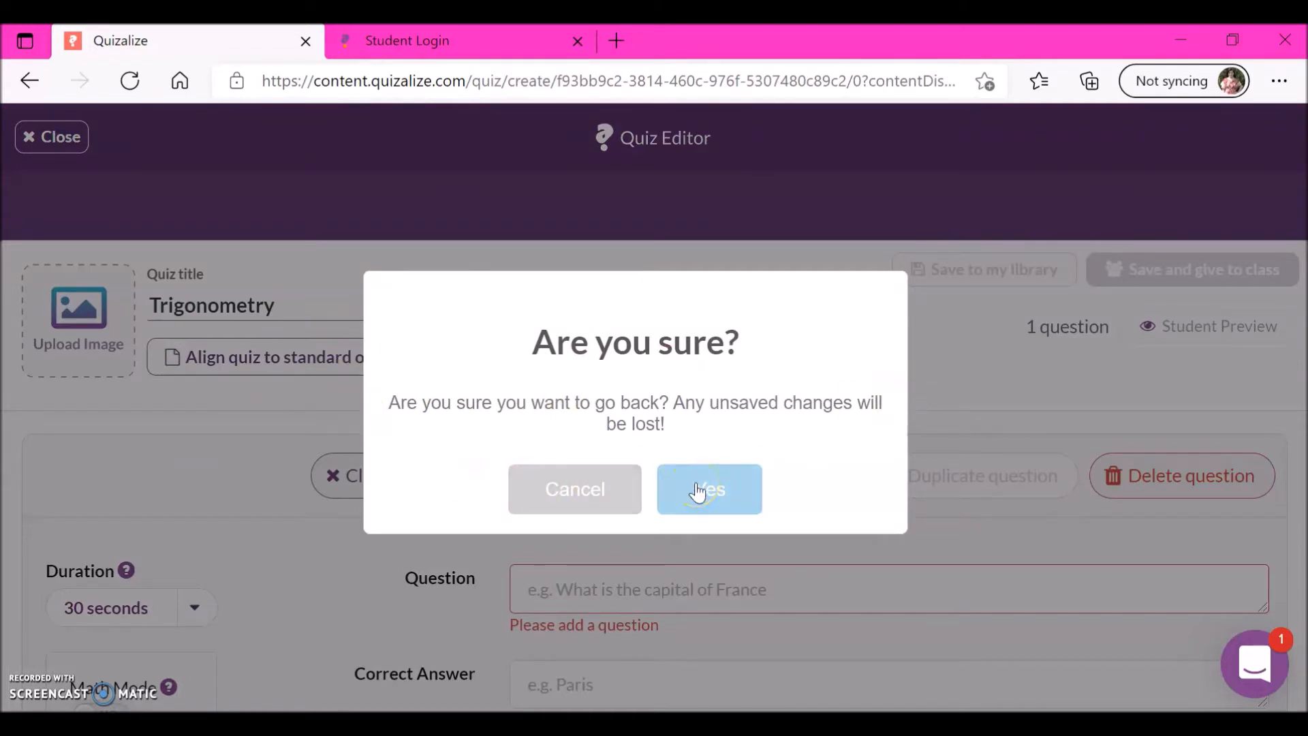
click(743, 491)
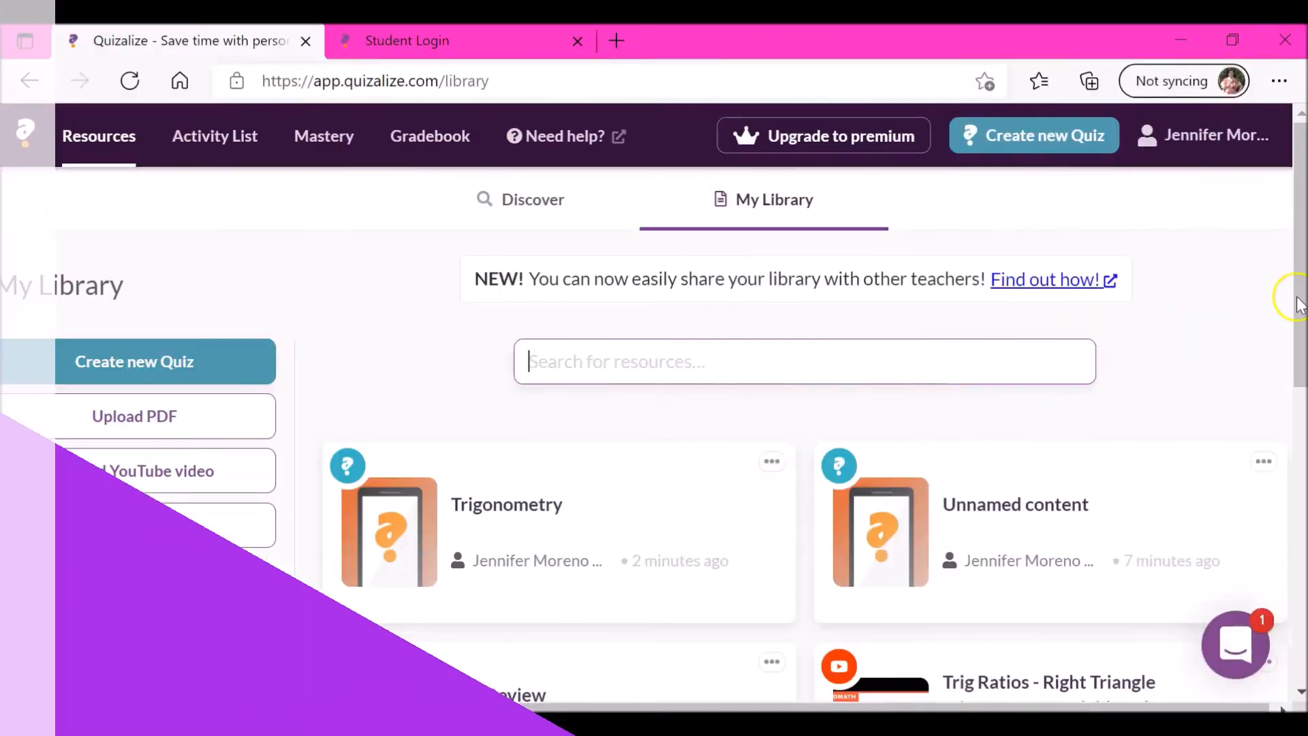
Open the Review for Geometry Final quiz from the library and look through its questions and options for giving it to students
drag(1297, 303, 1303, 594)
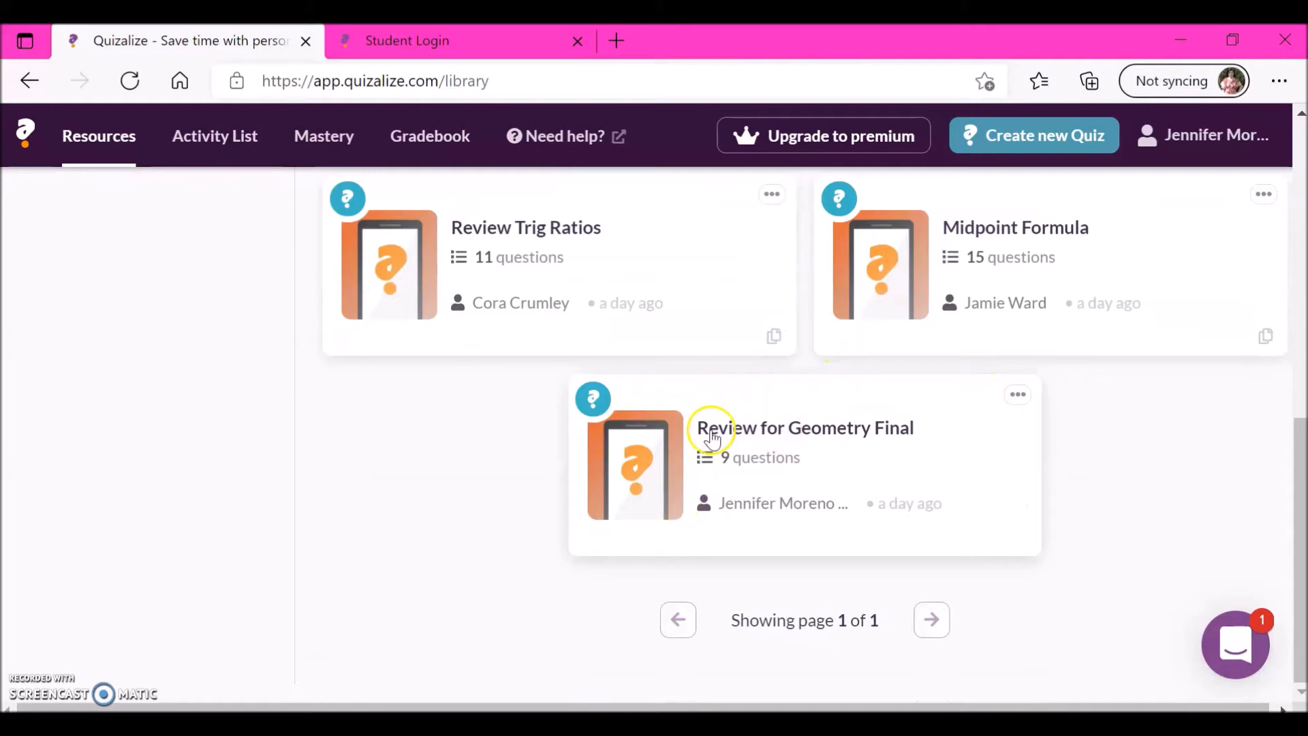
click(747, 441)
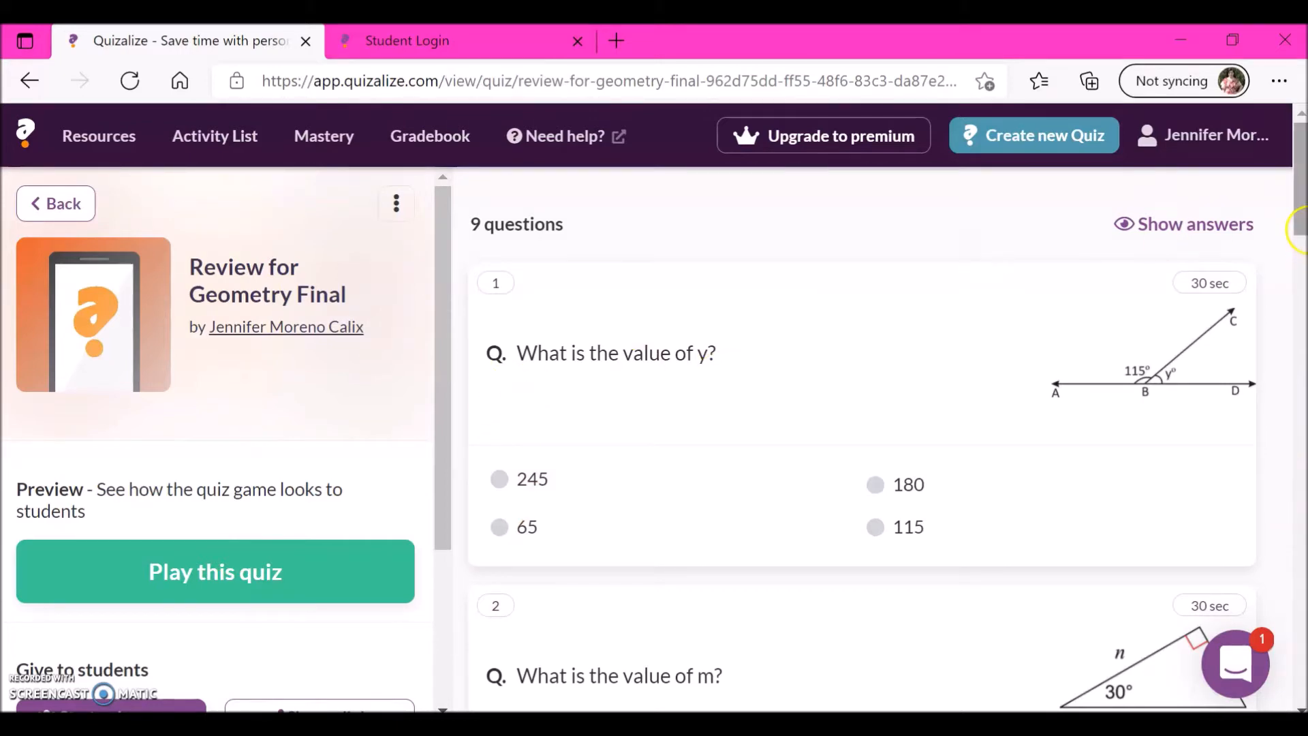
drag(1301, 235, 1284, 296)
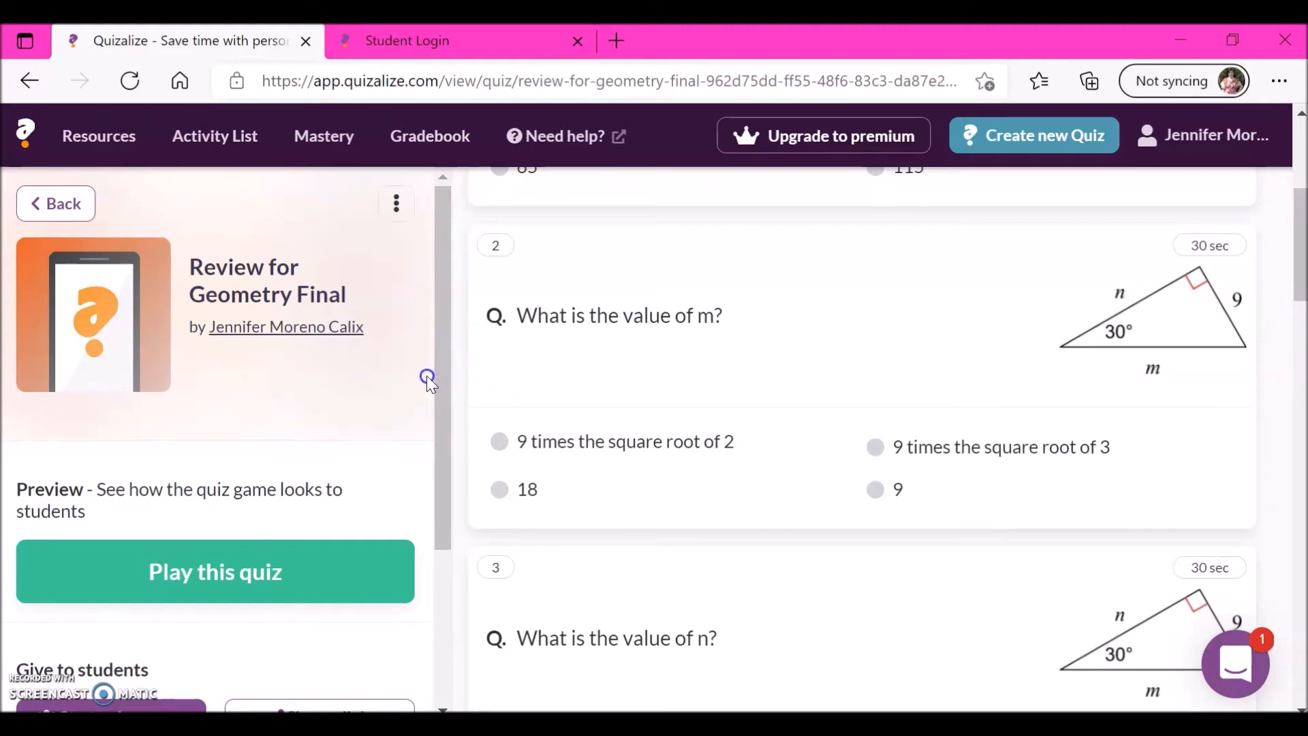
drag(440, 386, 448, 508)
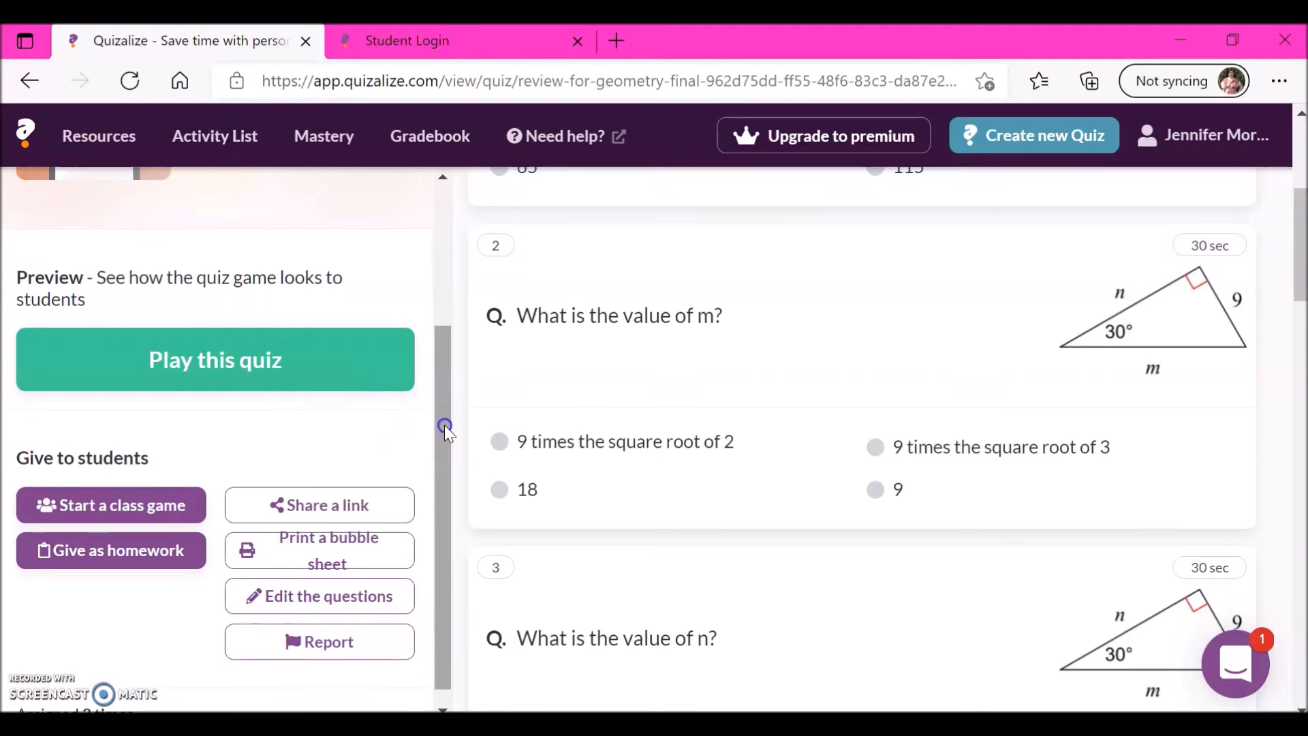
drag(444, 425, 466, 312)
drag(443, 364, 462, 511)
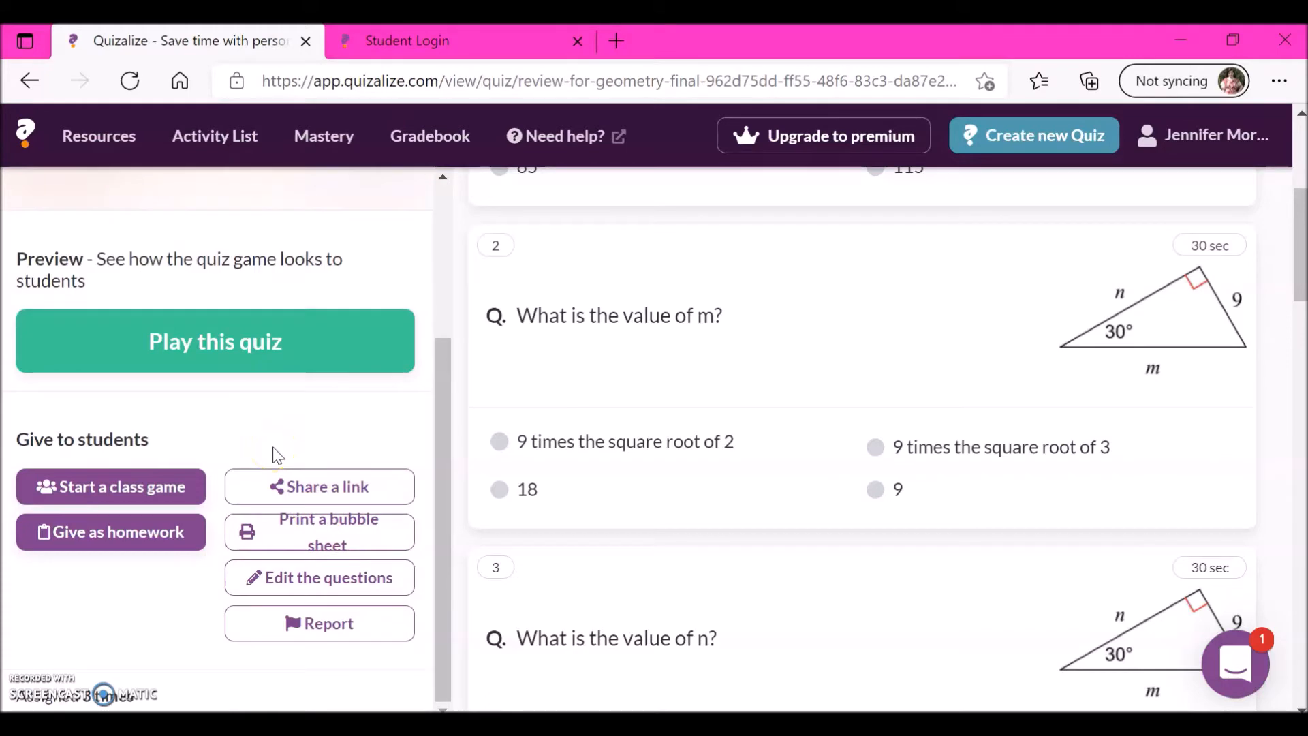
Start a class game with the quiz and view the classes it can be assigned to, keeping My first class
click(116, 540)
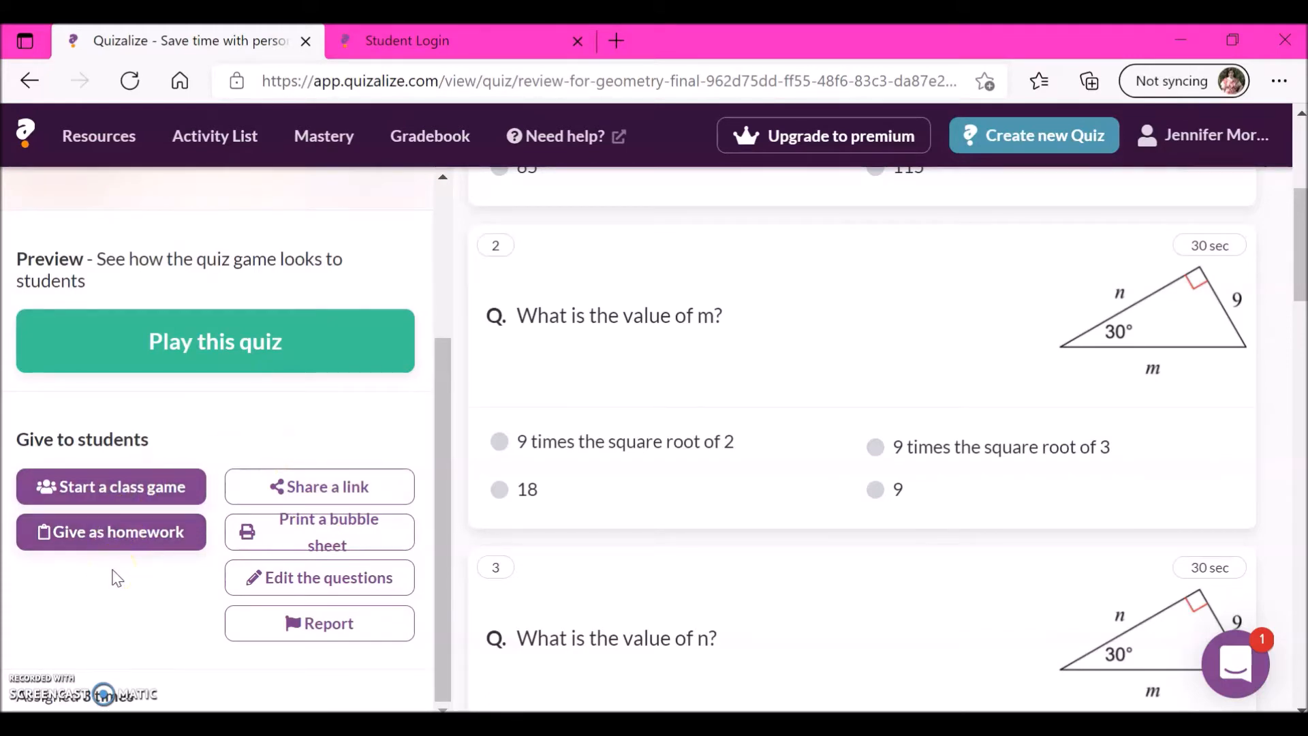
click(136, 506)
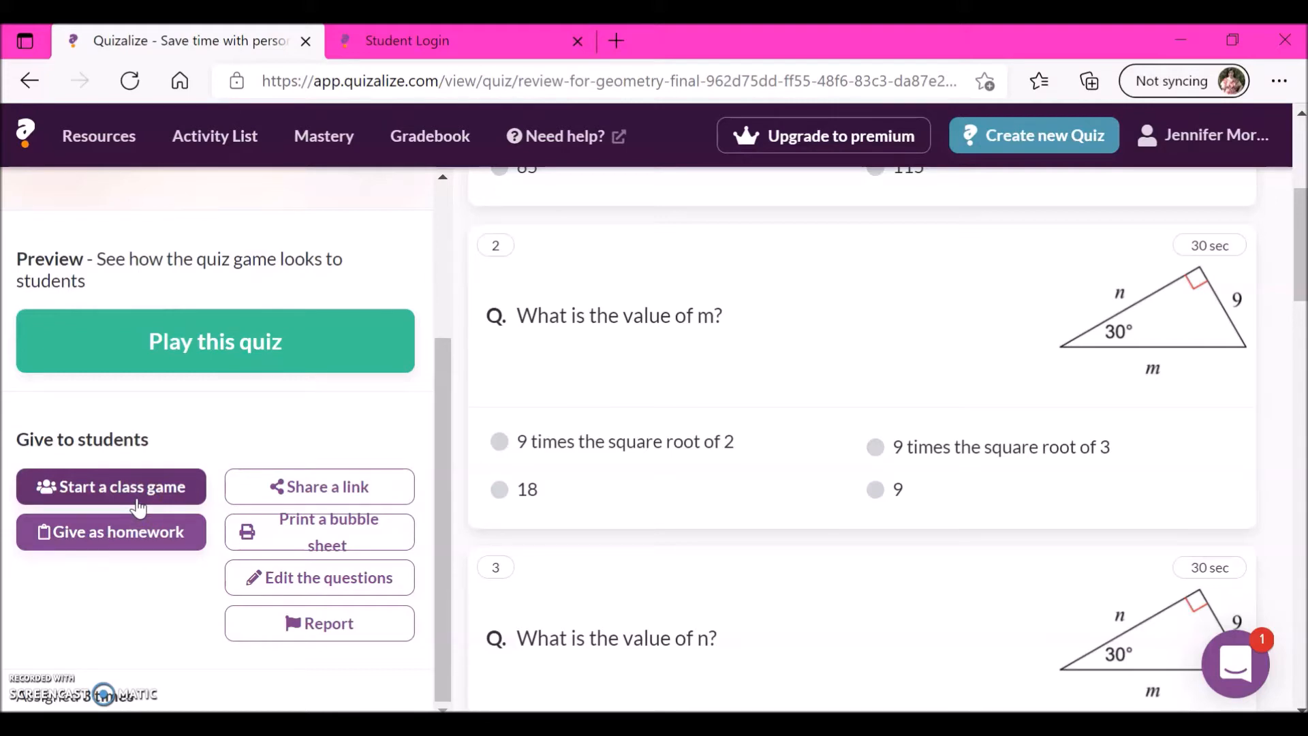
click(141, 489)
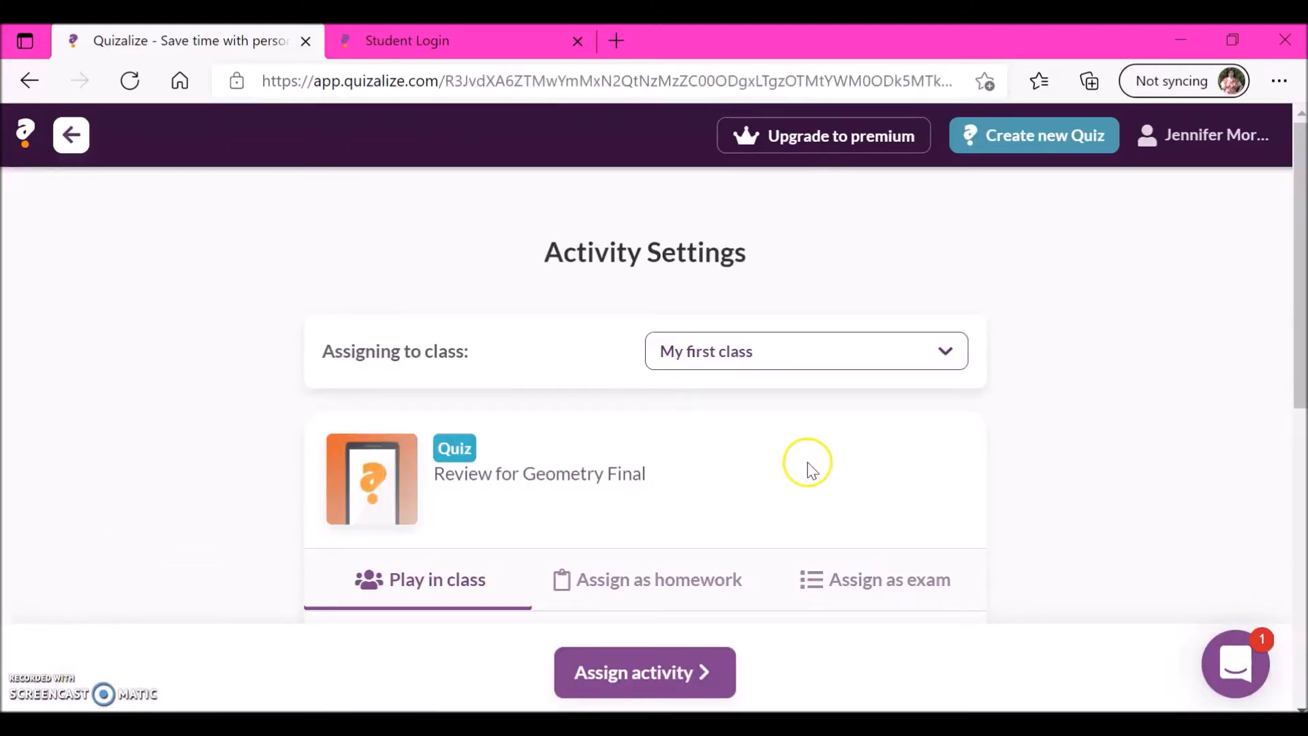
click(783, 351)
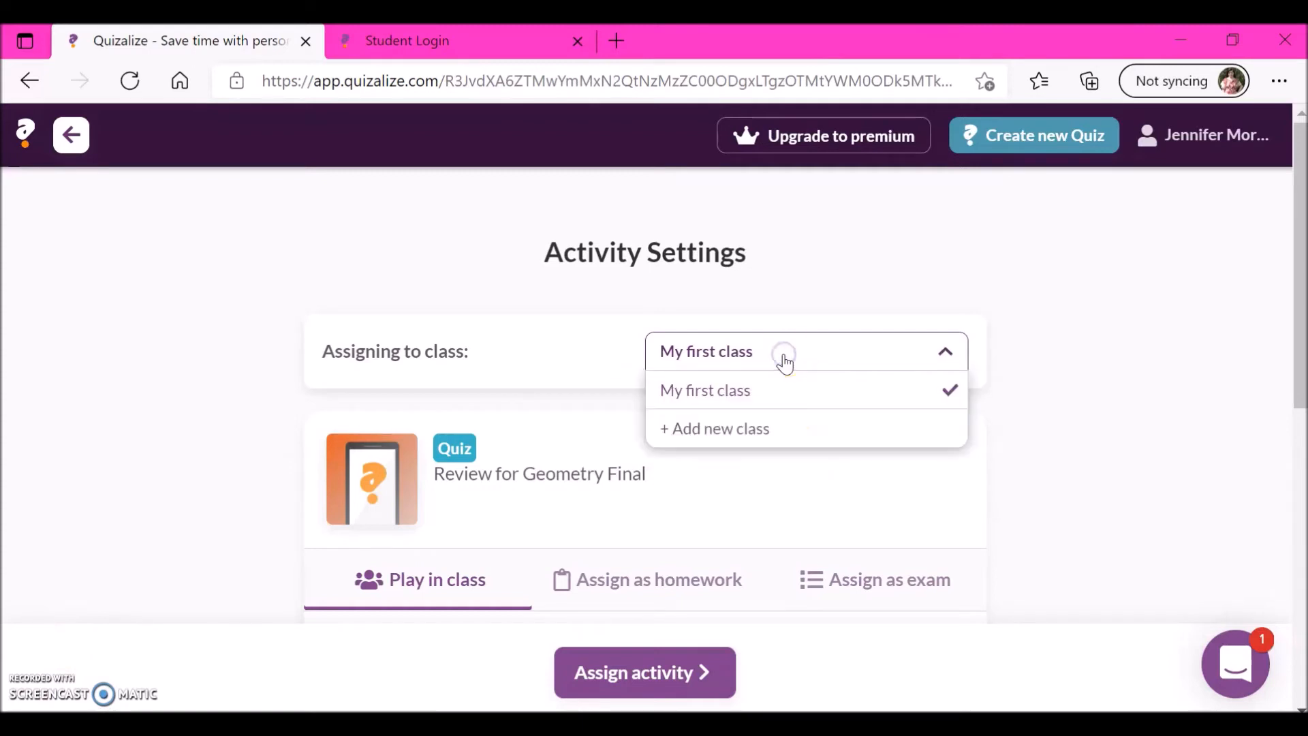
click(1162, 380)
Try the Schedule for later setting of the in-class activity and turn it off again
drag(1301, 307, 1302, 485)
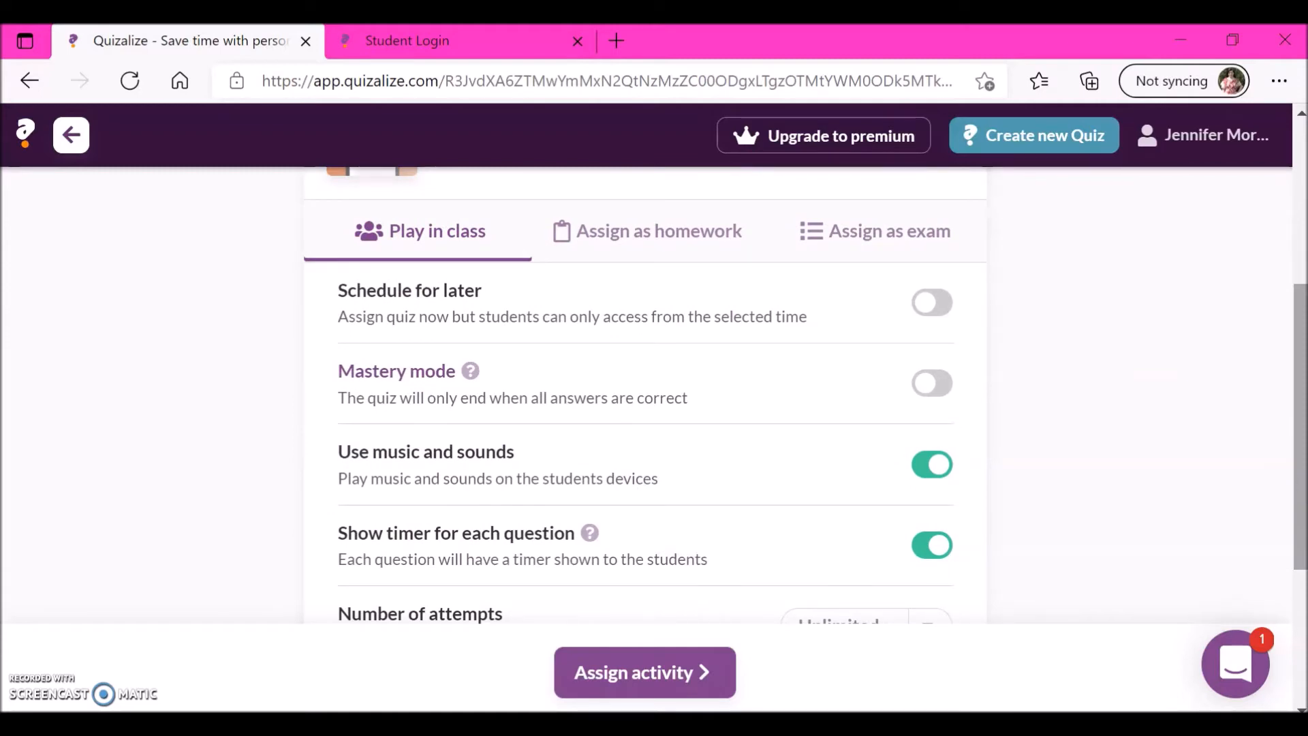
click(933, 302)
click(933, 301)
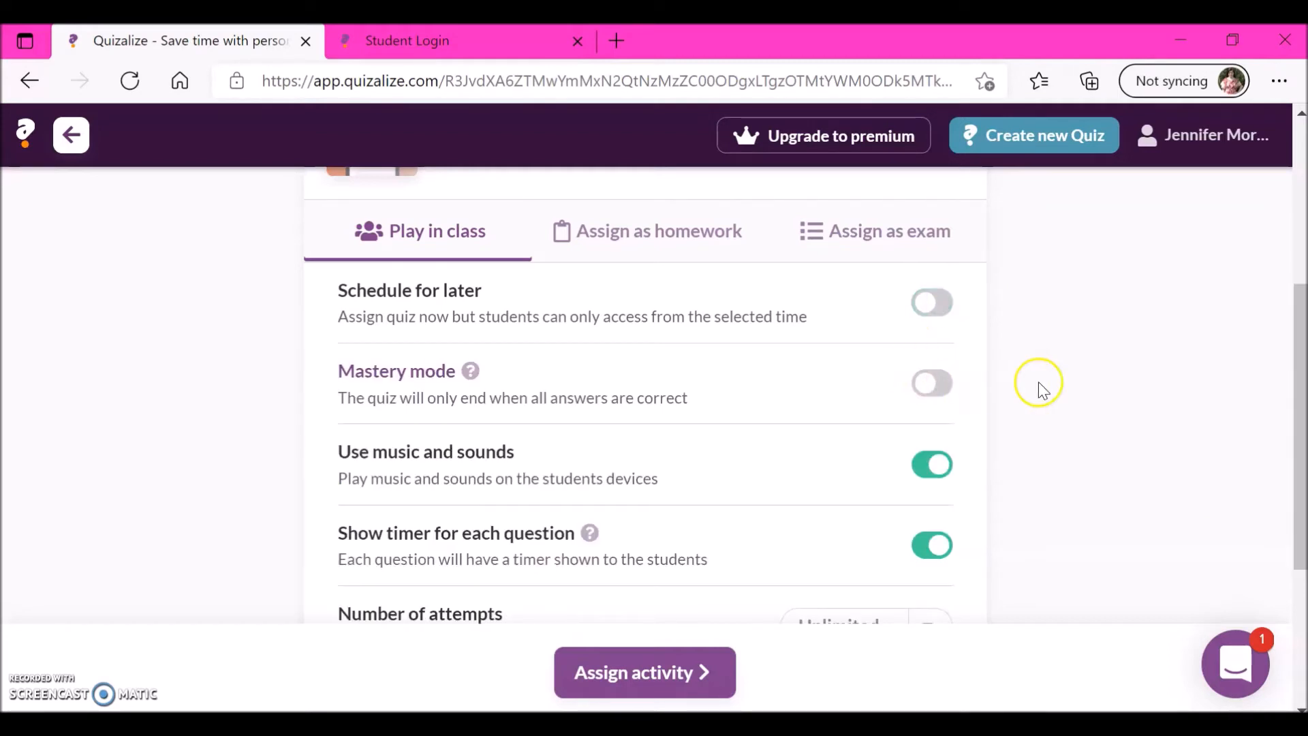
Examine the remaining in-class play settings, including the choices for the number of attempts
scroll(1302, 401, down, 2)
drag(1302, 400, 1301, 471)
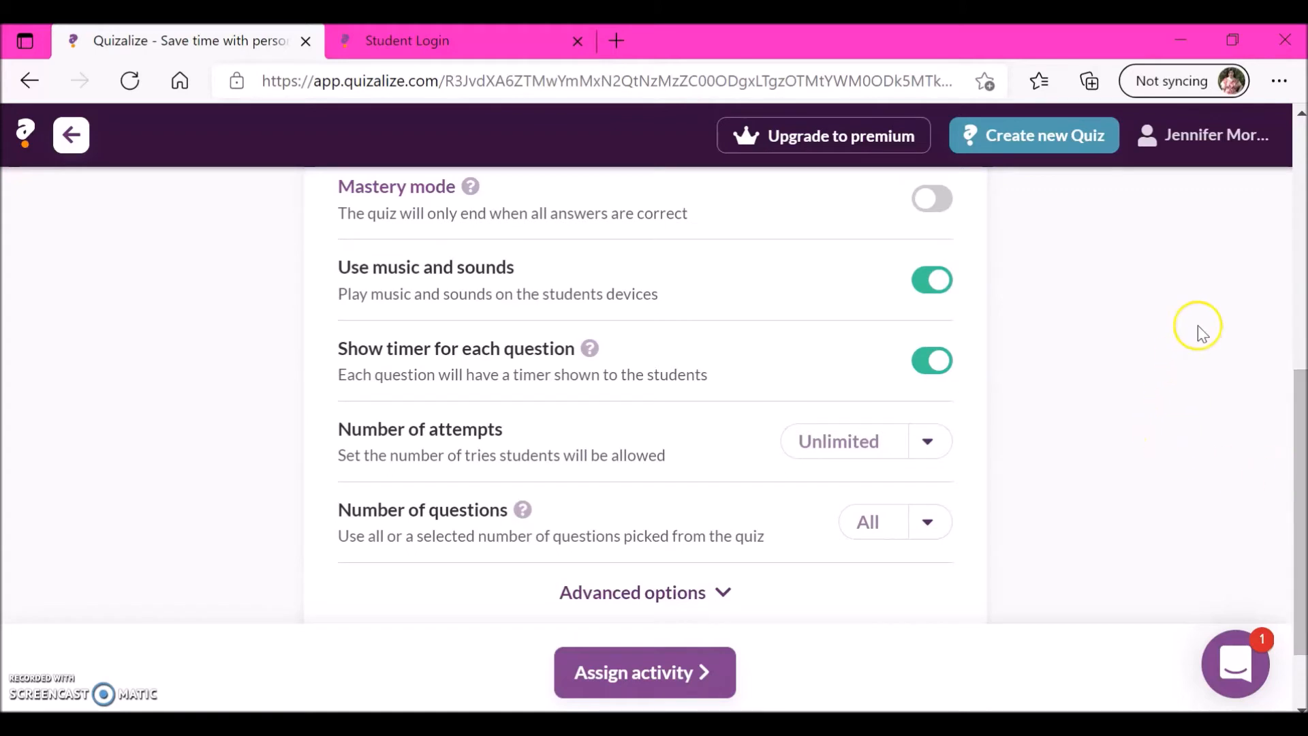
click(939, 442)
click(940, 441)
scroll(1302, 468, down, 1)
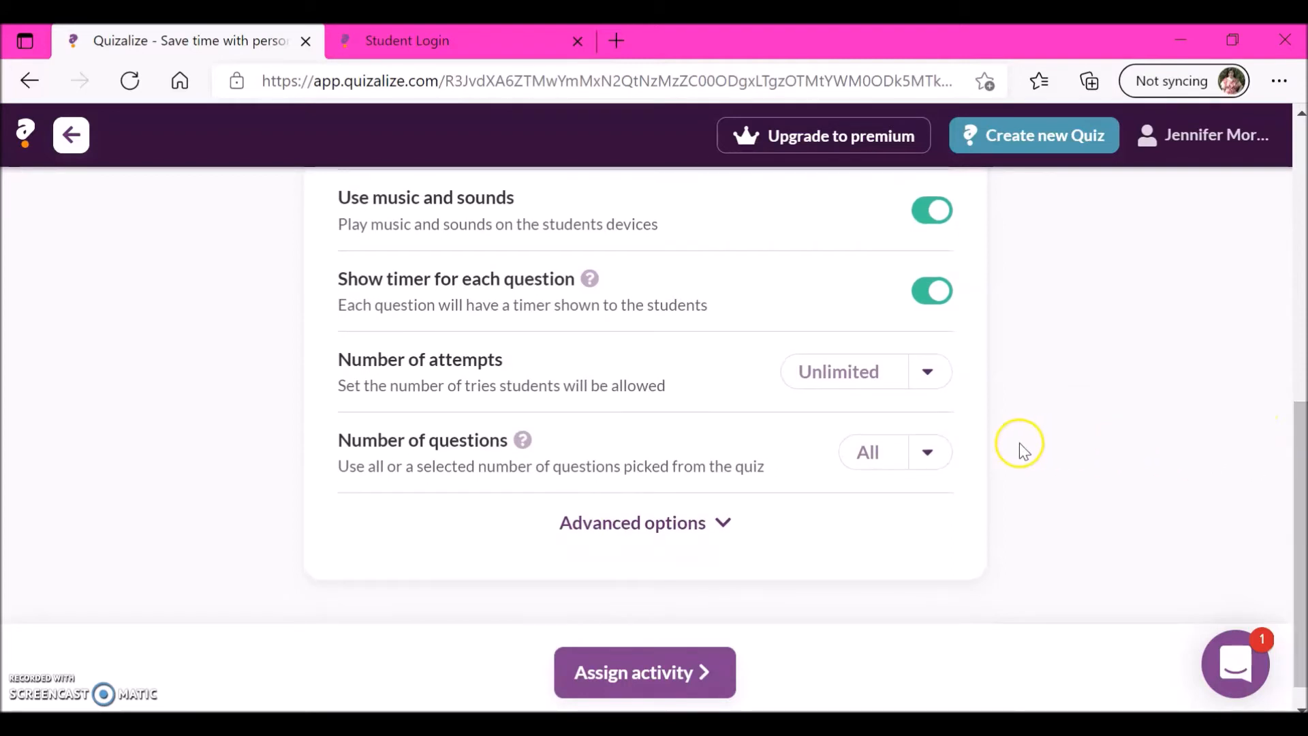
View the choices for the number of questions, keep All, and expand the advanced options of the in-class activity
click(927, 457)
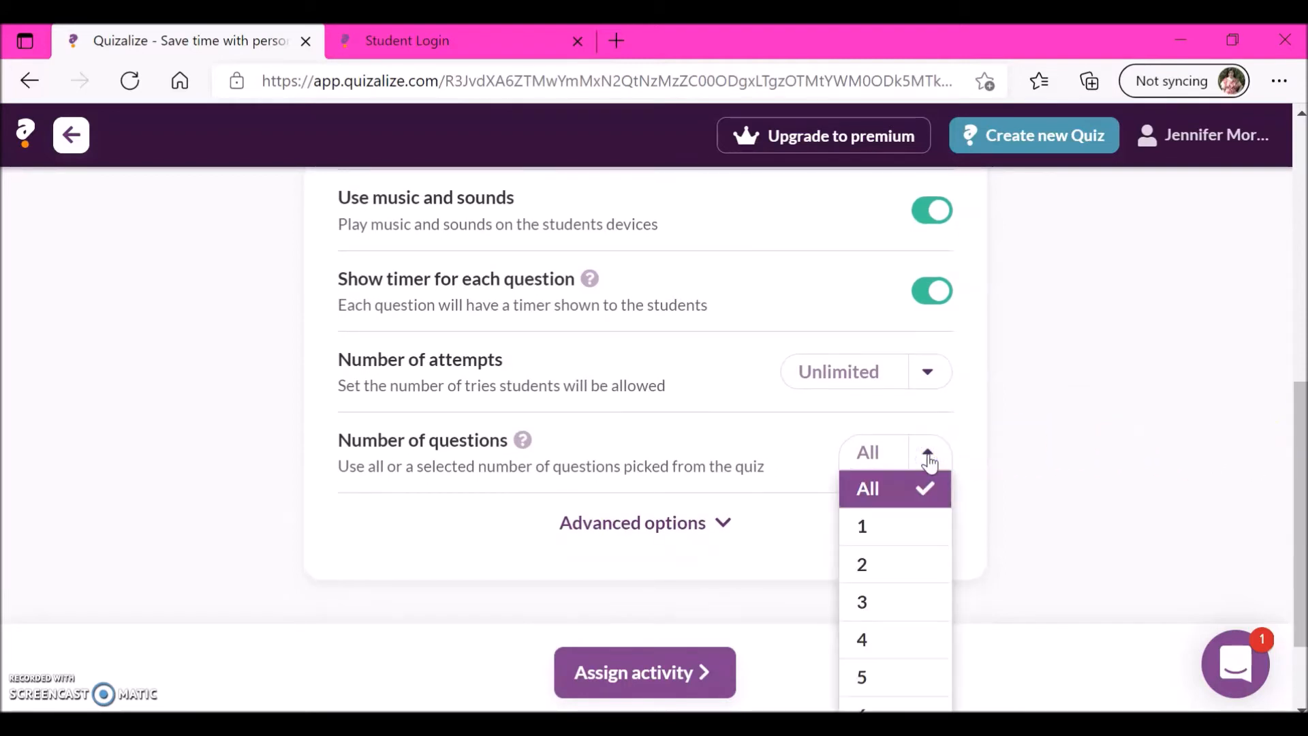
click(926, 454)
click(717, 525)
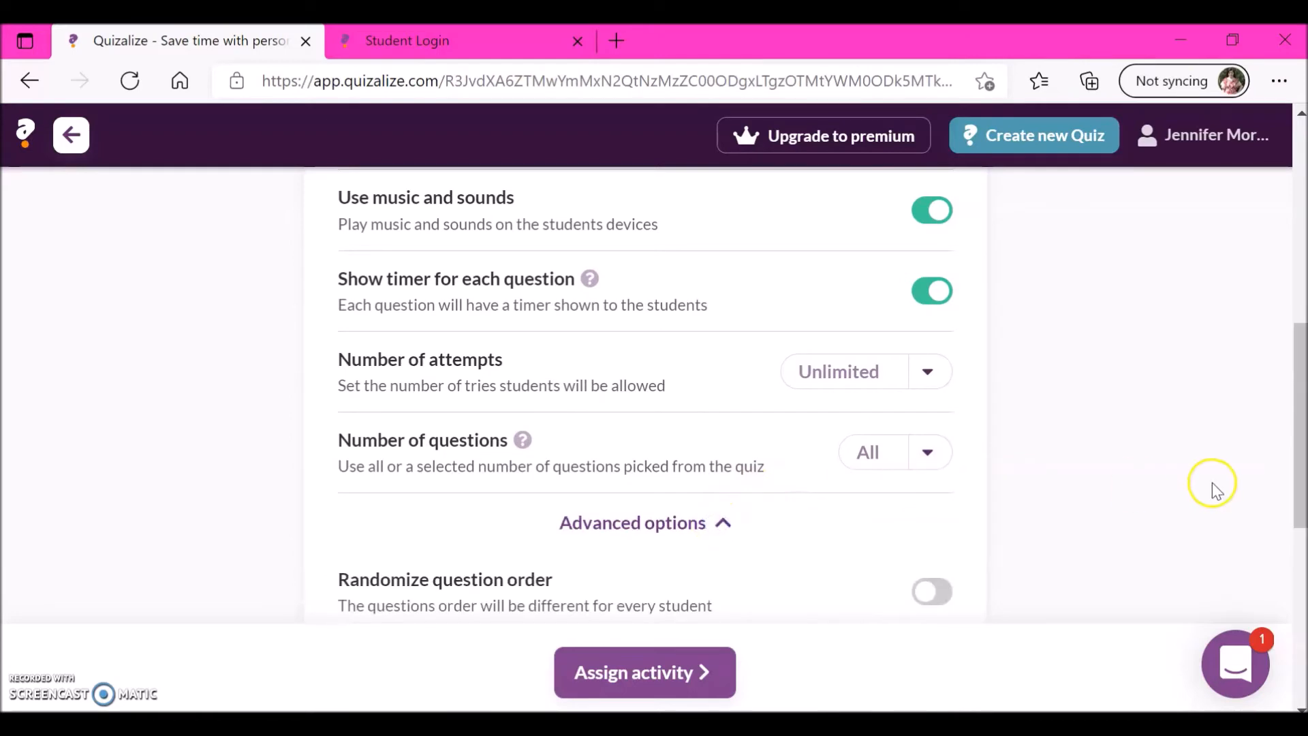
Look through the advanced options and try turning Show correct answer off and on again
drag(1299, 442, 1302, 550)
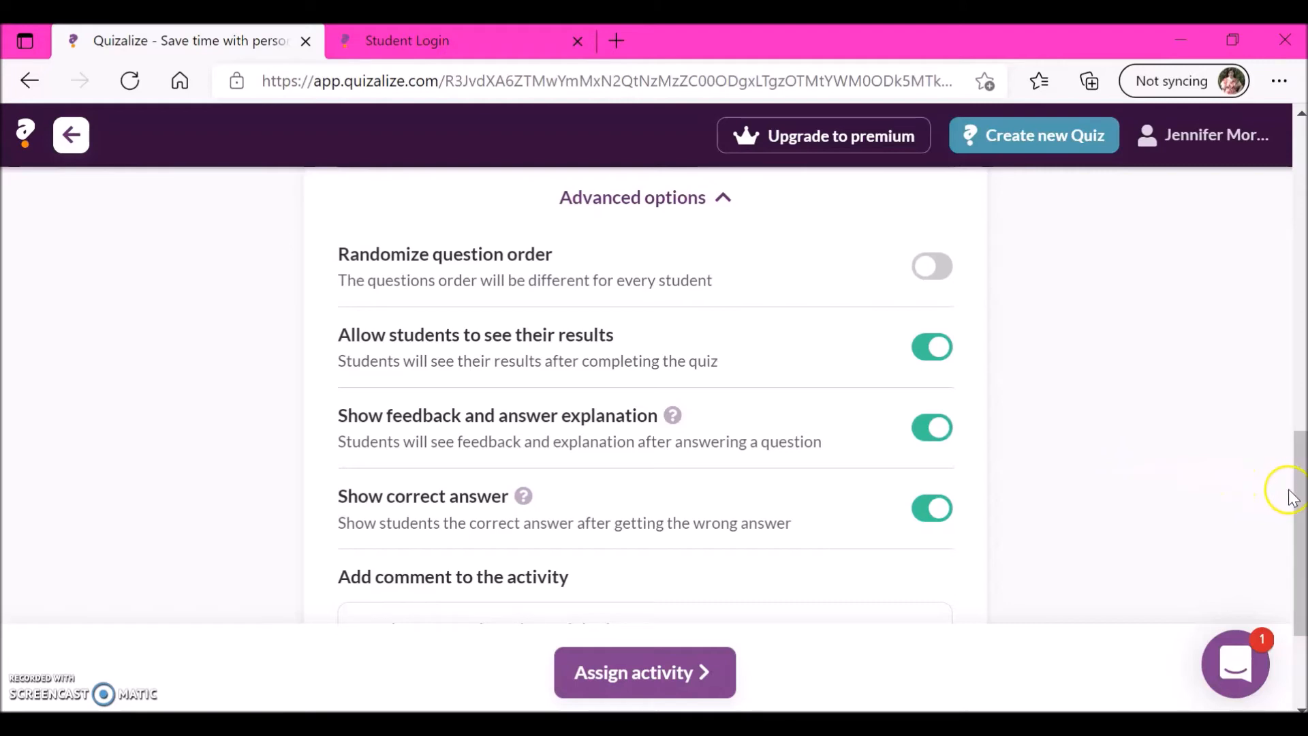
drag(1299, 490, 1303, 513)
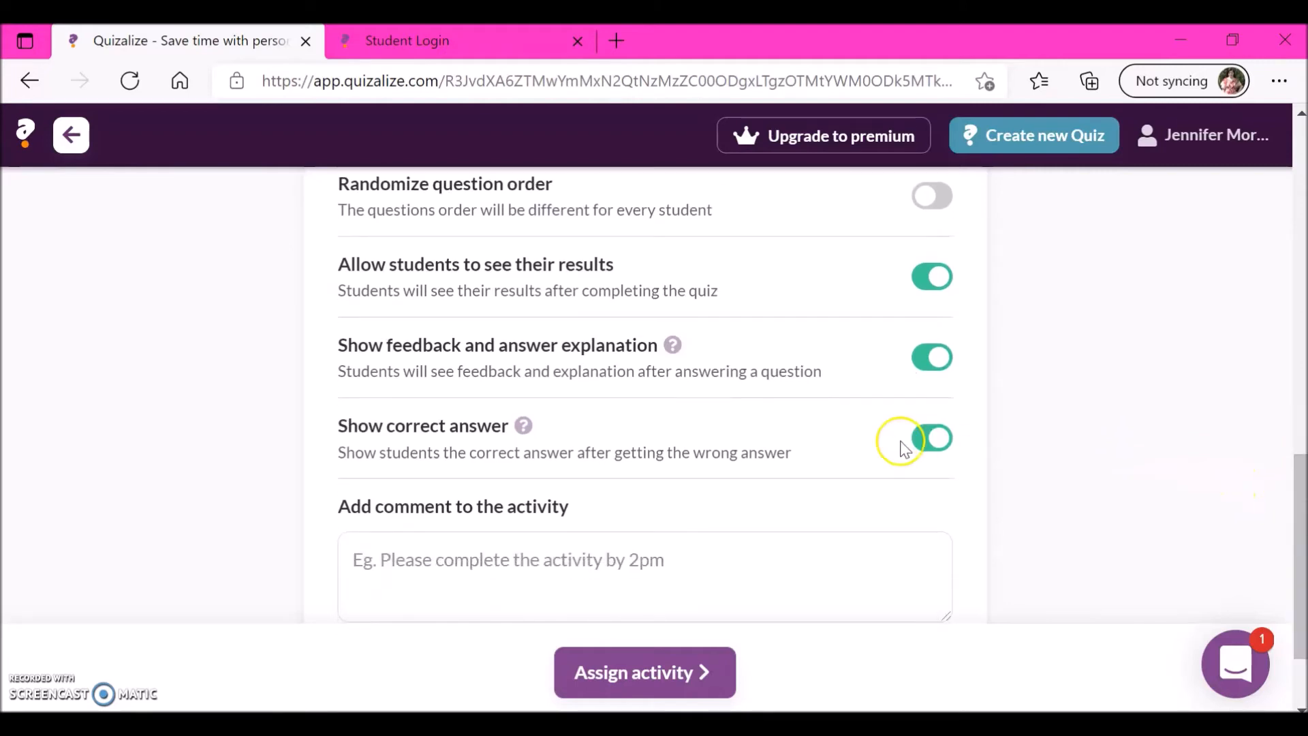
click(933, 445)
click(933, 445)
Leave the activity comment empty and assign the Review for Geometry Final activity to the class
drag(1302, 525, 1302, 546)
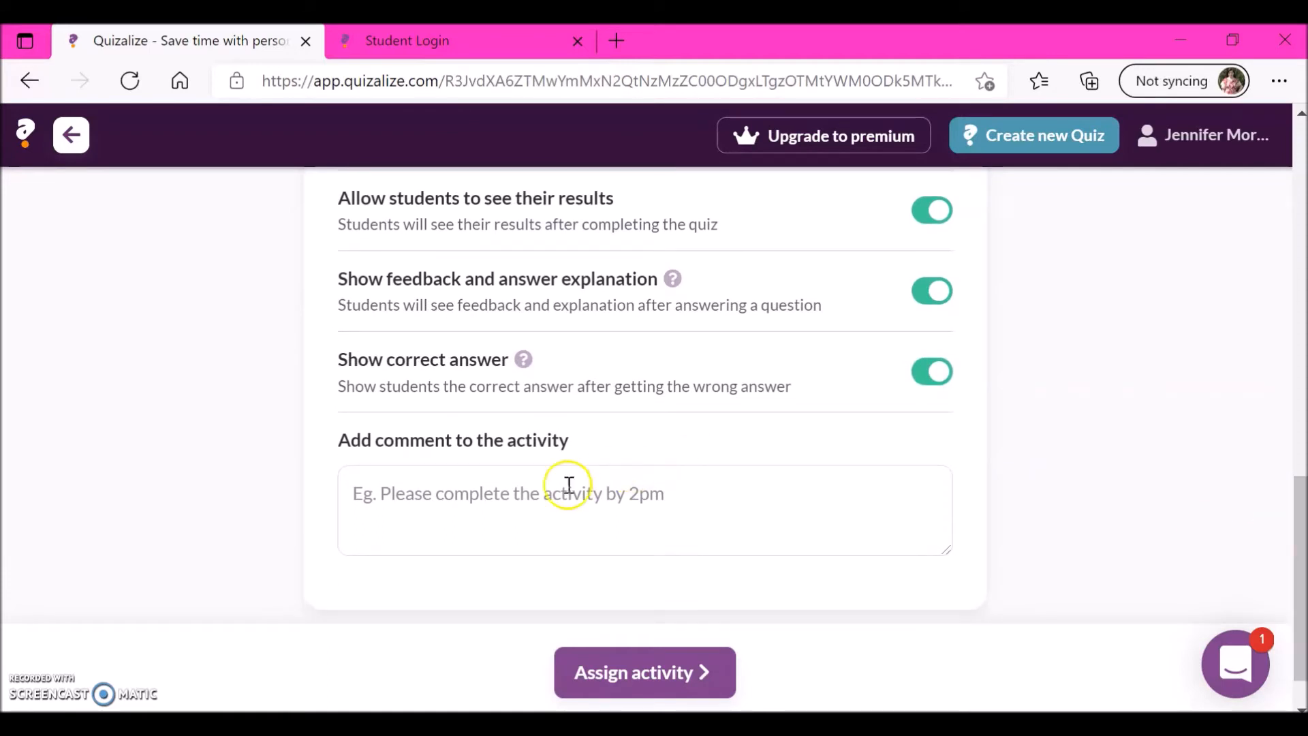
mouse_move(1304, 513)
mouse_down()
mouse_move(1299, 288)
mouse_move(1304, 512)
mouse_up()
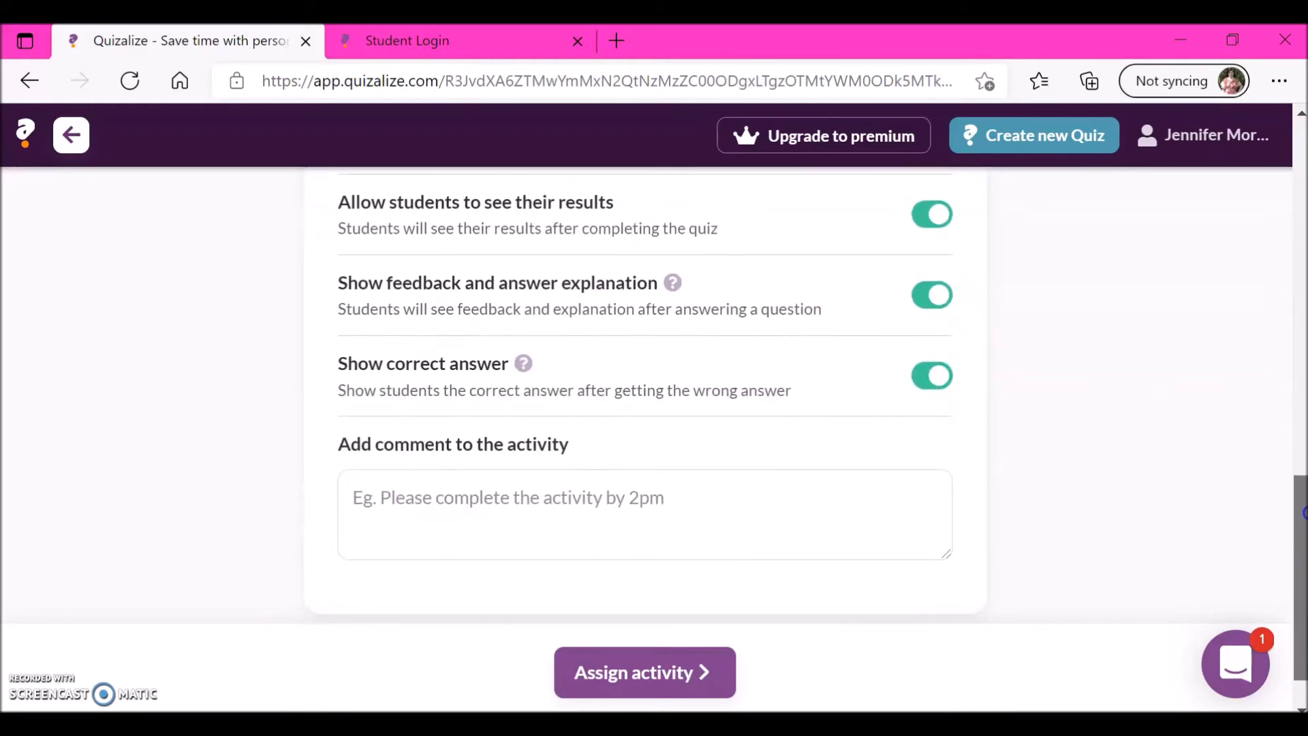
click(638, 673)
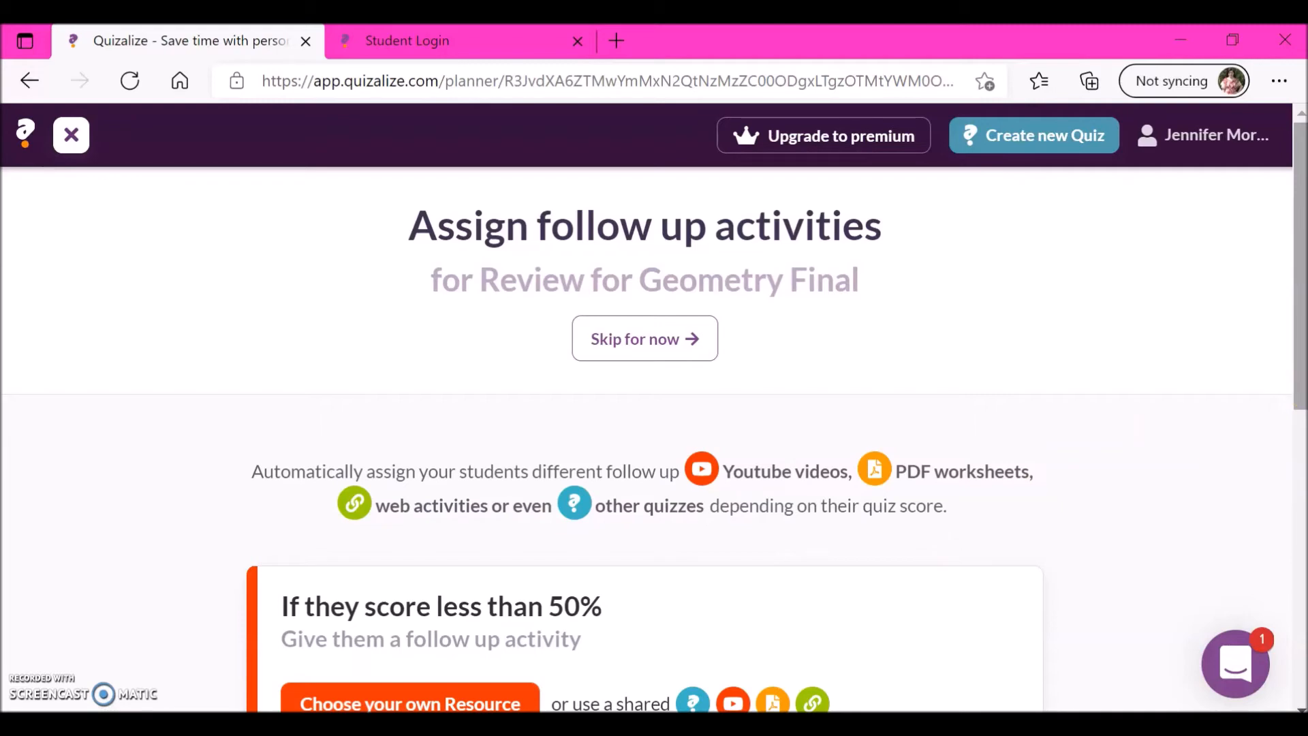
Look through the follow-up activity options for the three score ranges and skip assigning any for now
drag(1301, 351, 1303, 371)
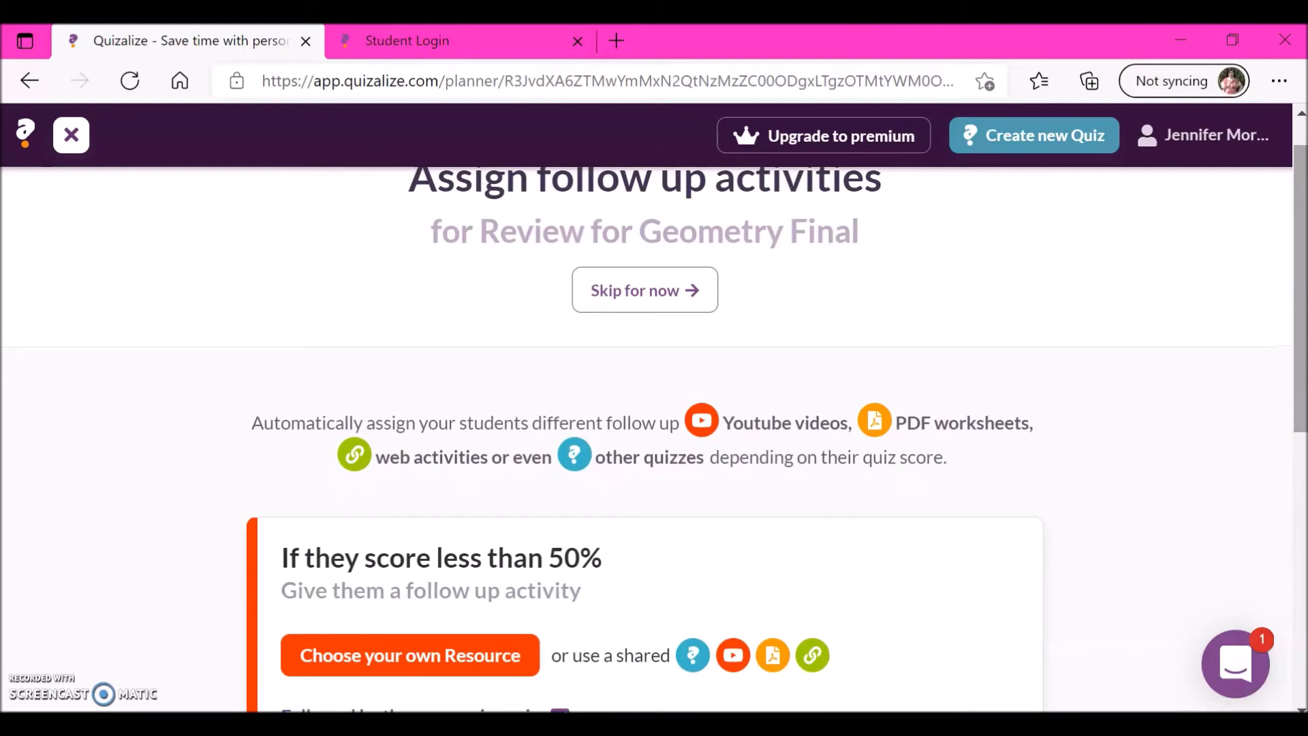
drag(1304, 372, 1304, 470)
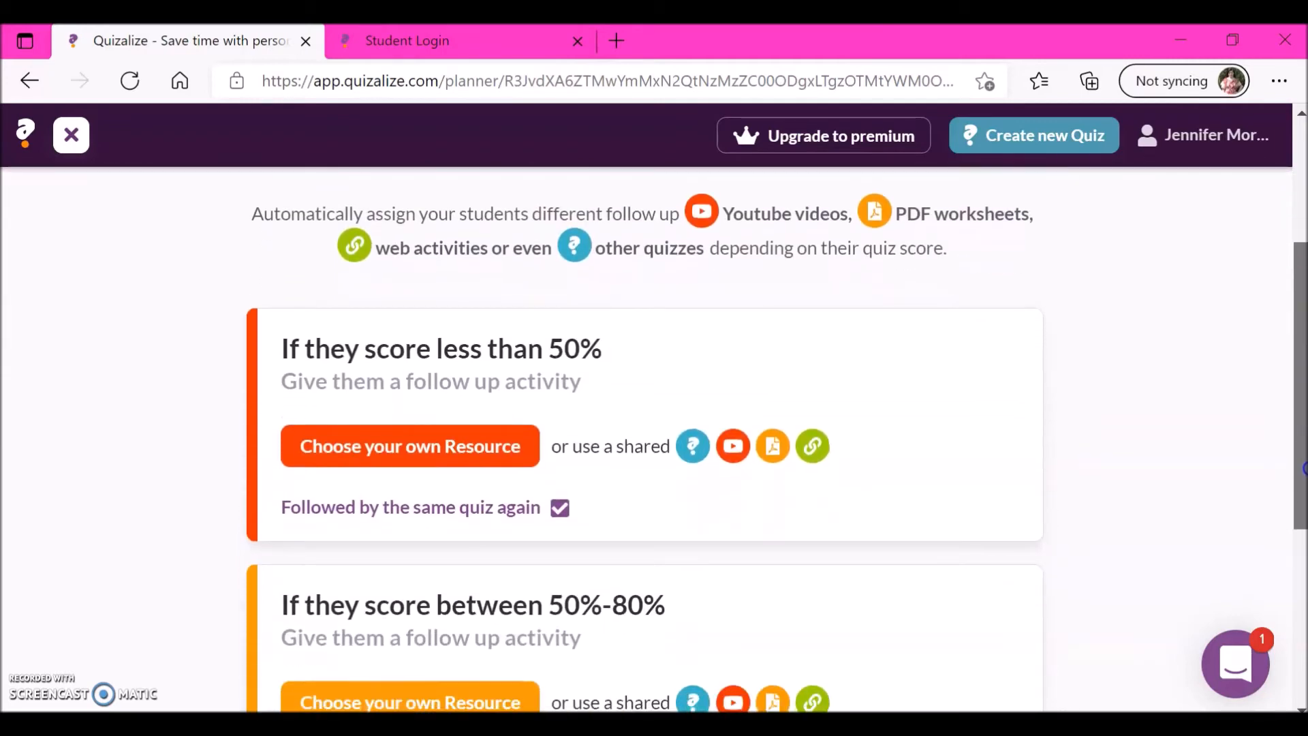
drag(1304, 470, 1304, 582)
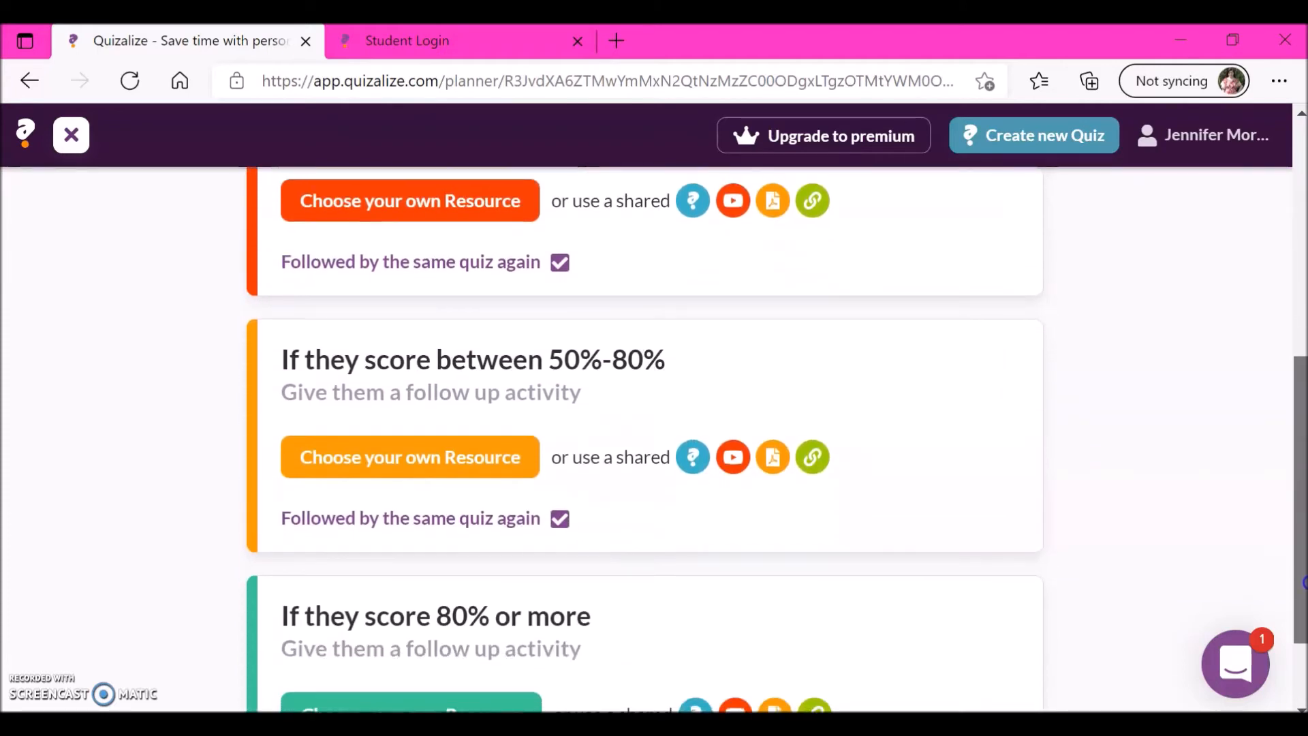
drag(1305, 582, 1303, 512)
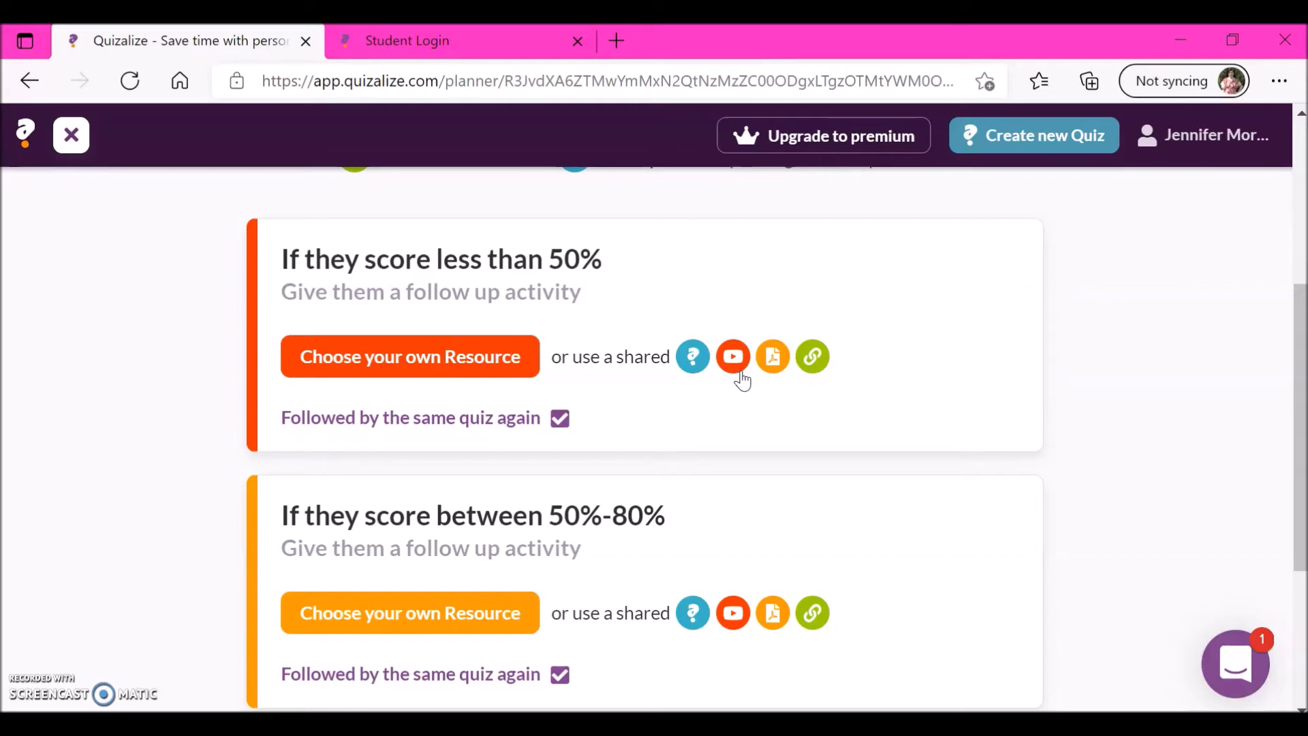
click(773, 368)
drag(1306, 335, 1305, 423)
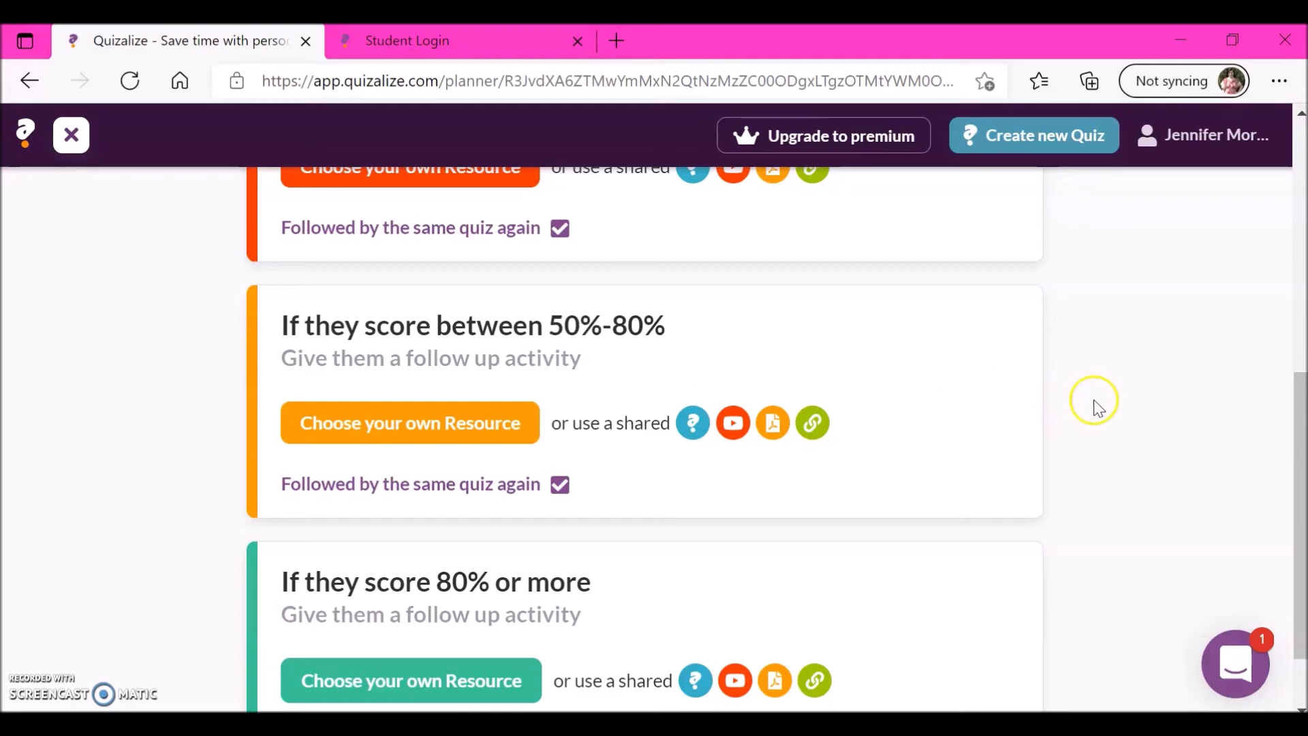
drag(1299, 441, 1302, 483)
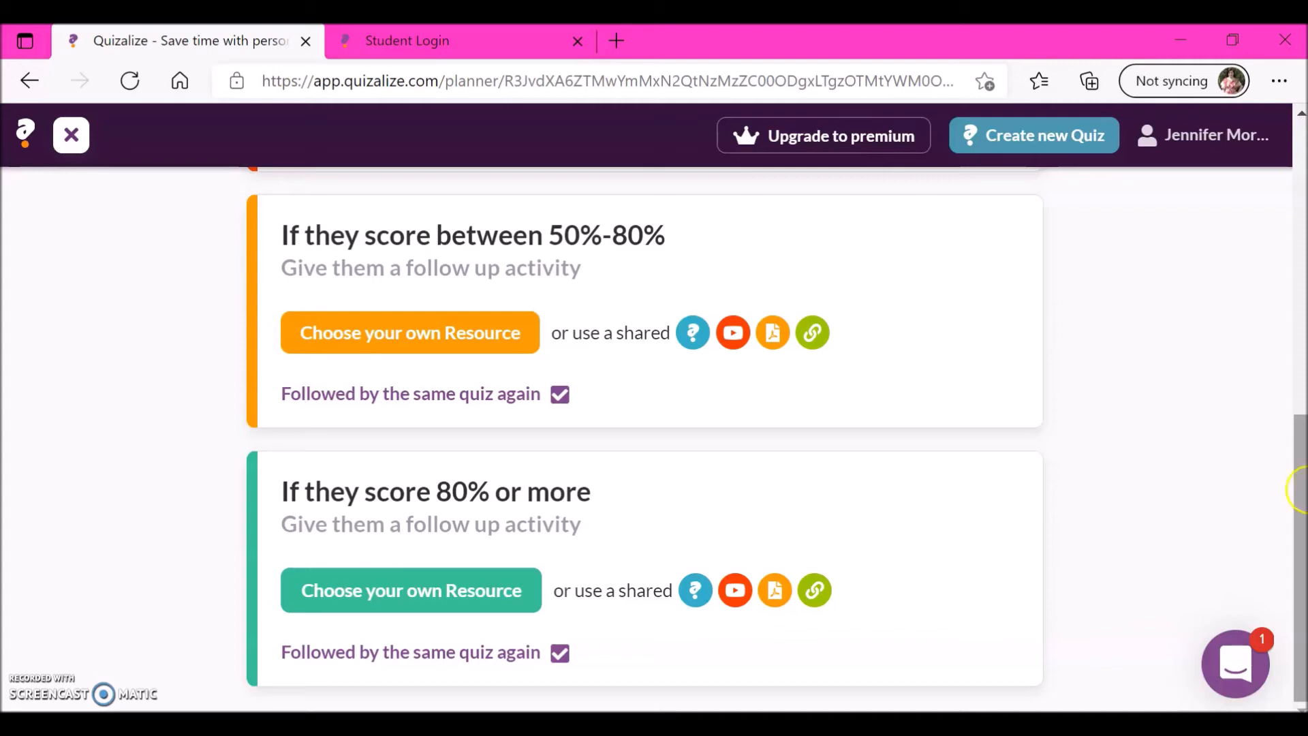
drag(1297, 489, 1264, 193)
click(582, 301)
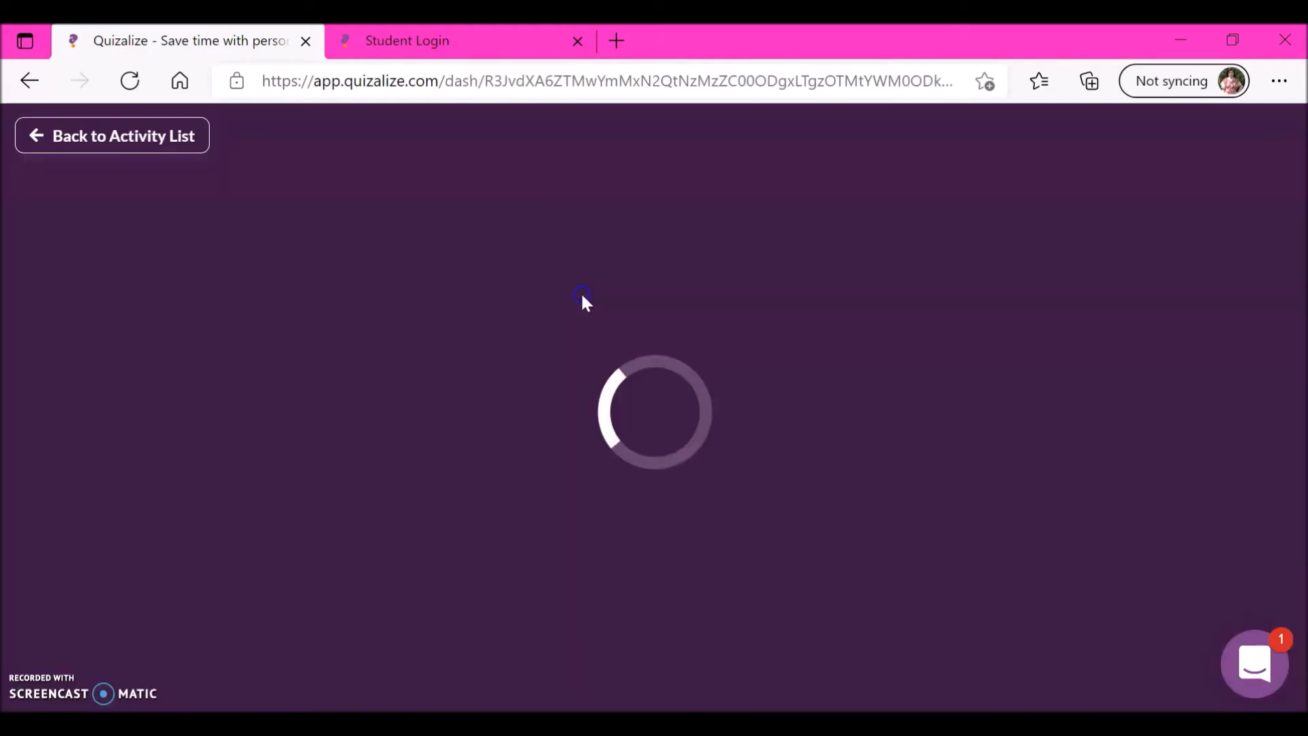
Examine the activity dashboard's game modes and report sections, from Who needs help to Export, and the student access instructions
drag(1299, 228, 1306, 301)
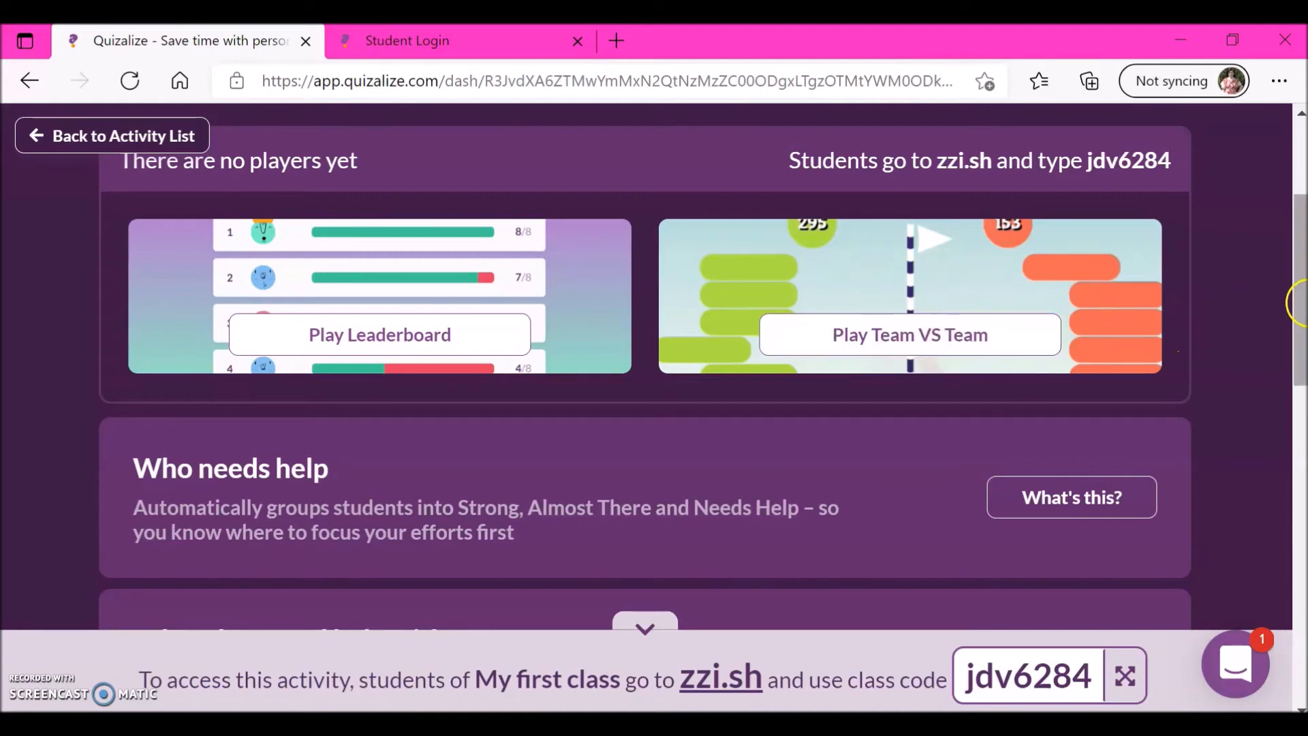
drag(1303, 303, 1303, 386)
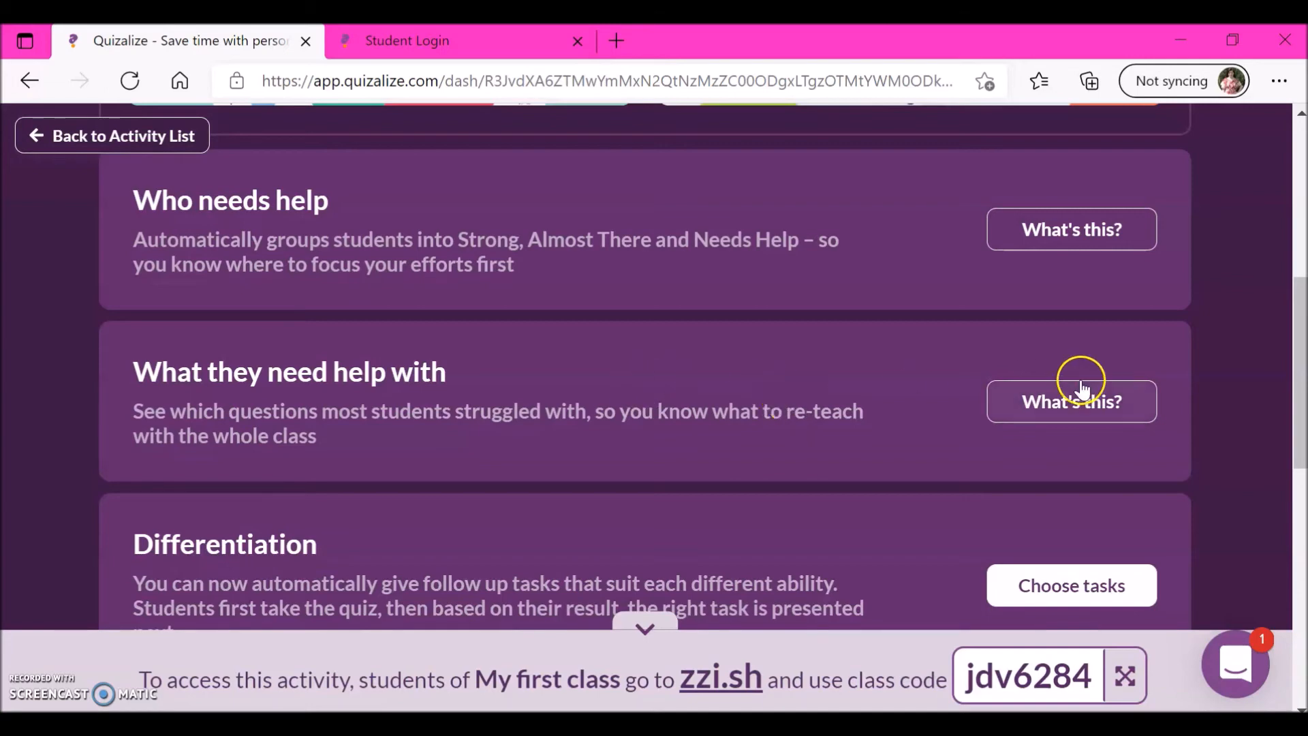
drag(1299, 356, 1303, 427)
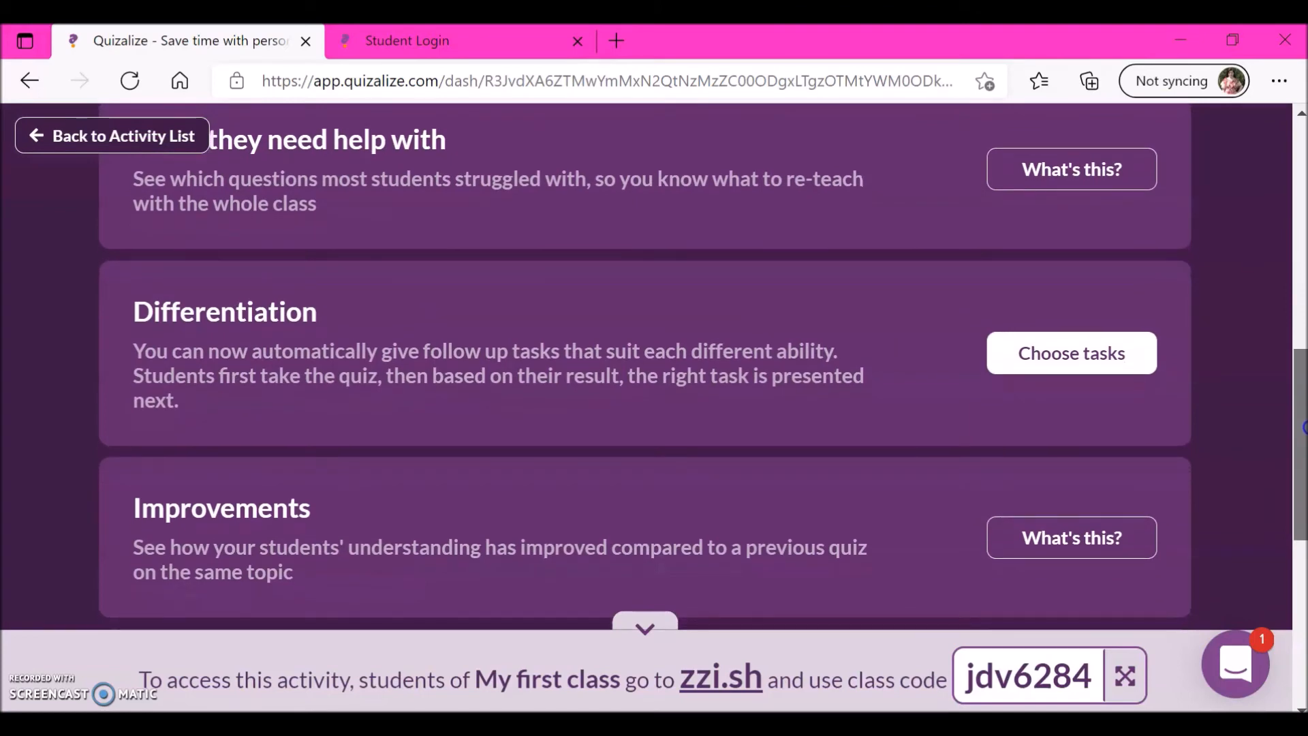
drag(1303, 427, 1302, 503)
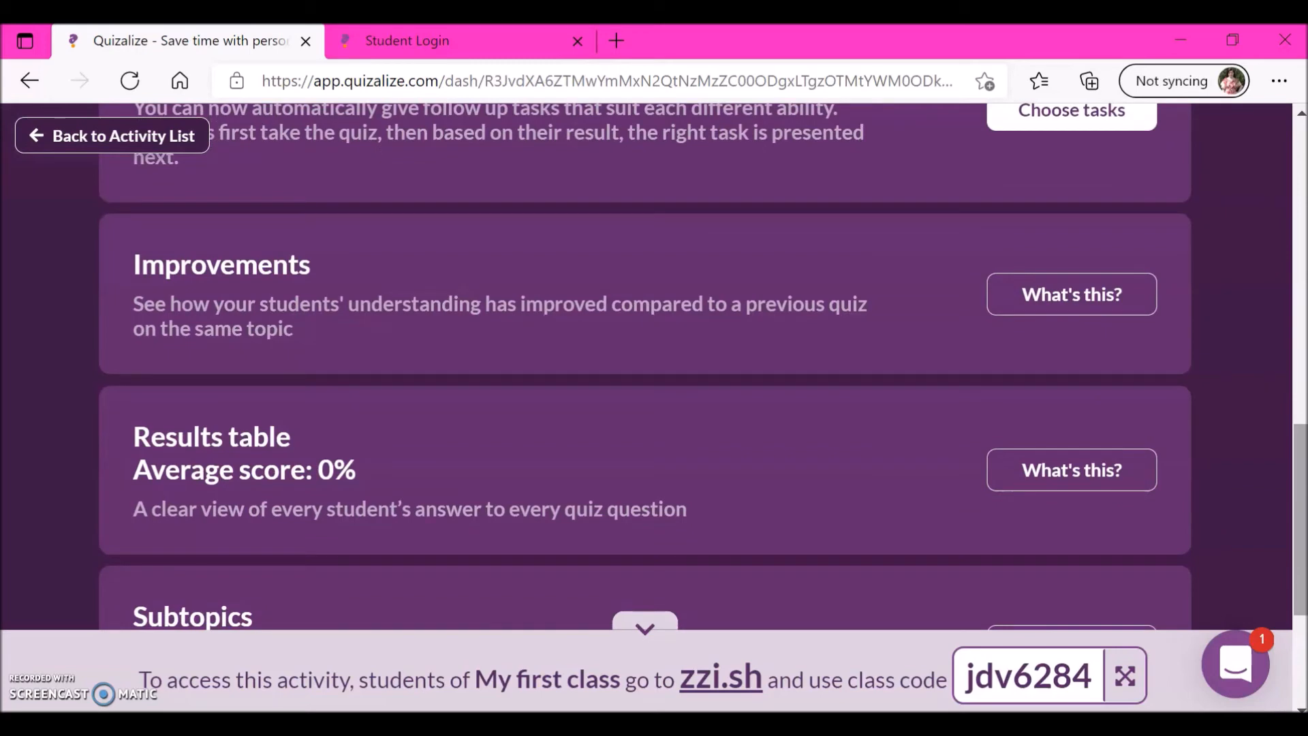
drag(1299, 497, 1302, 545)
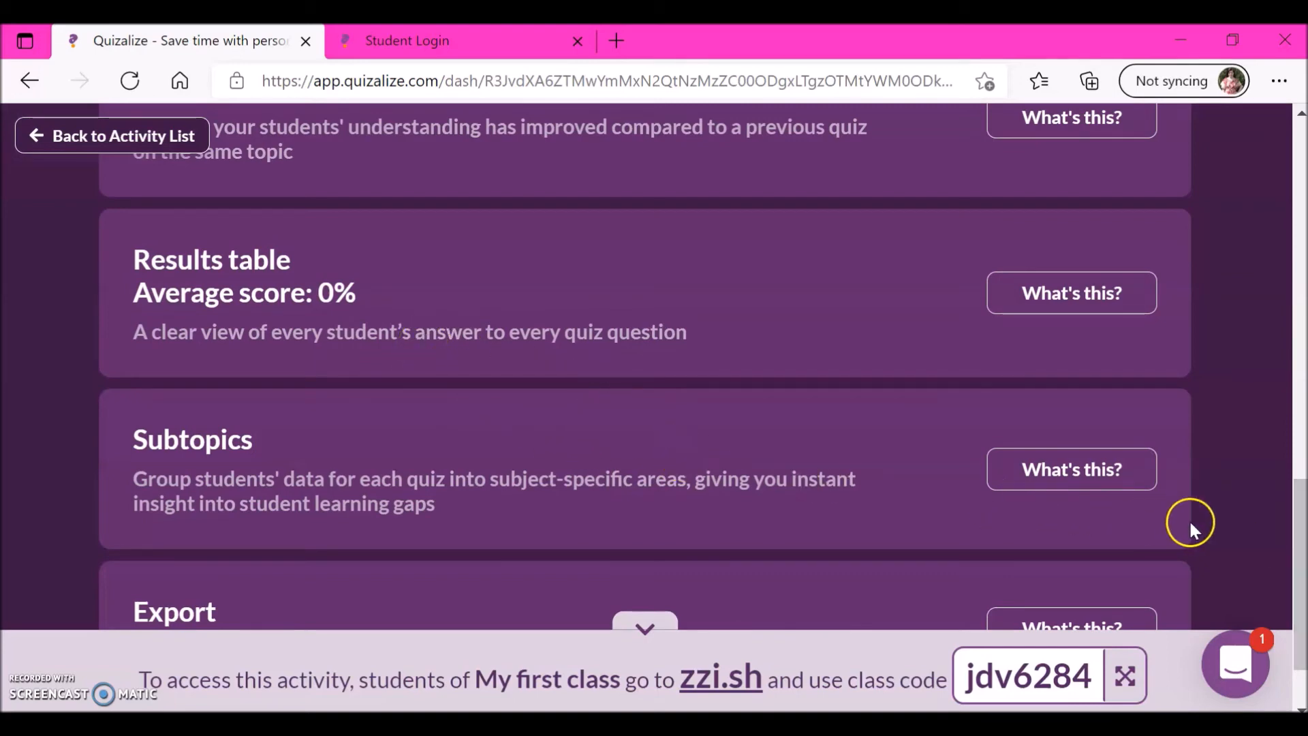
scroll(1302, 545, down, 1)
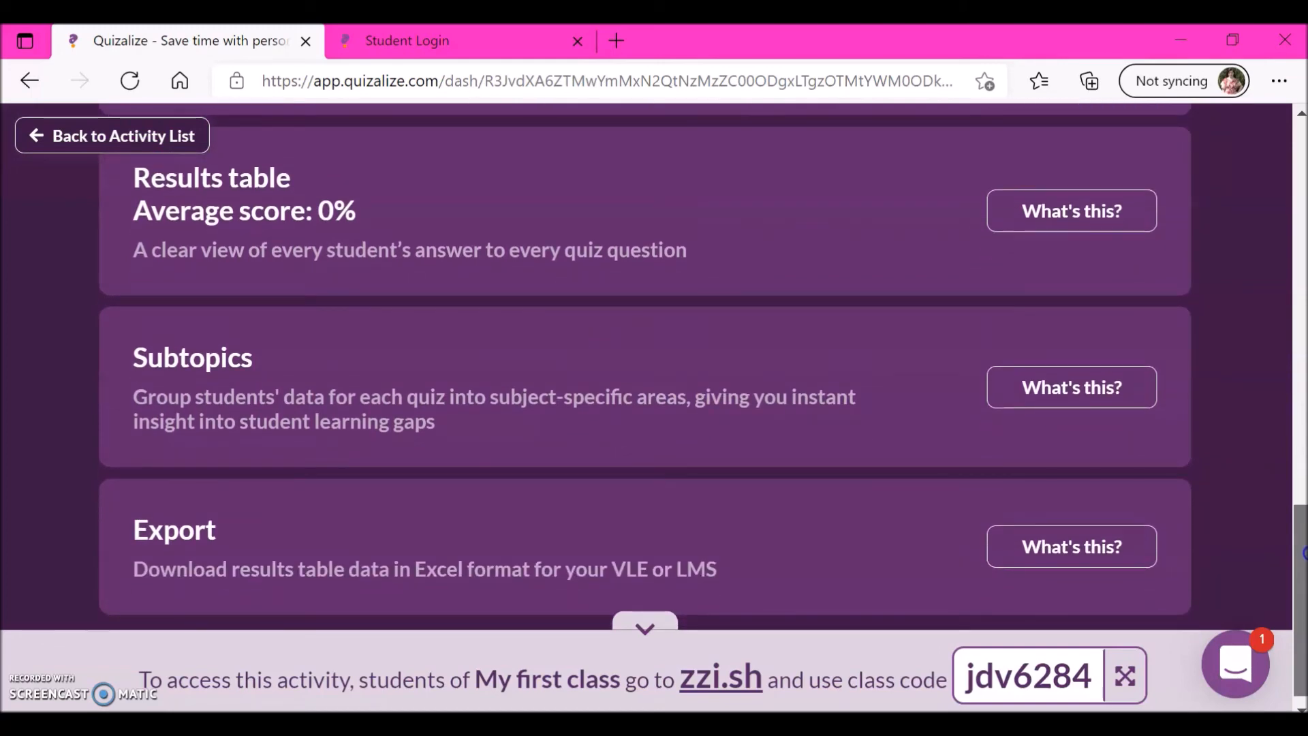
scroll(1303, 553, down, 1)
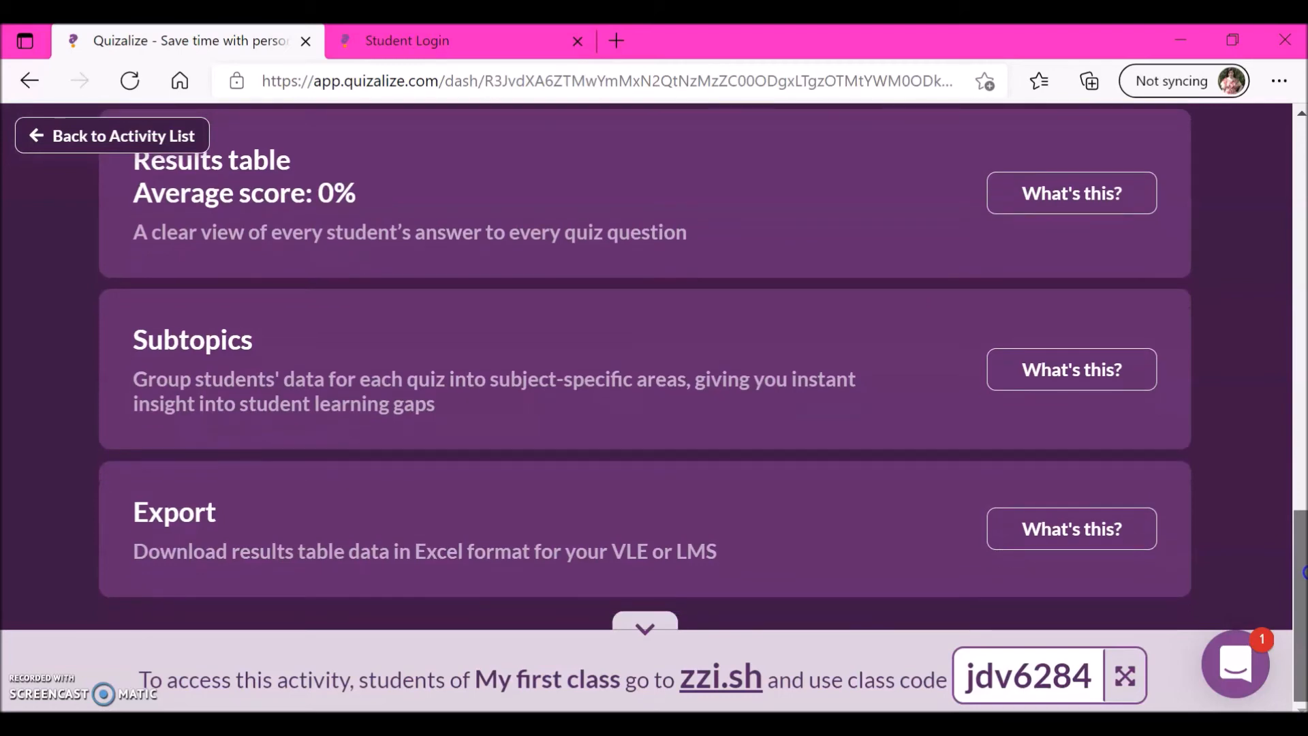
scroll(1303, 565, up, 1)
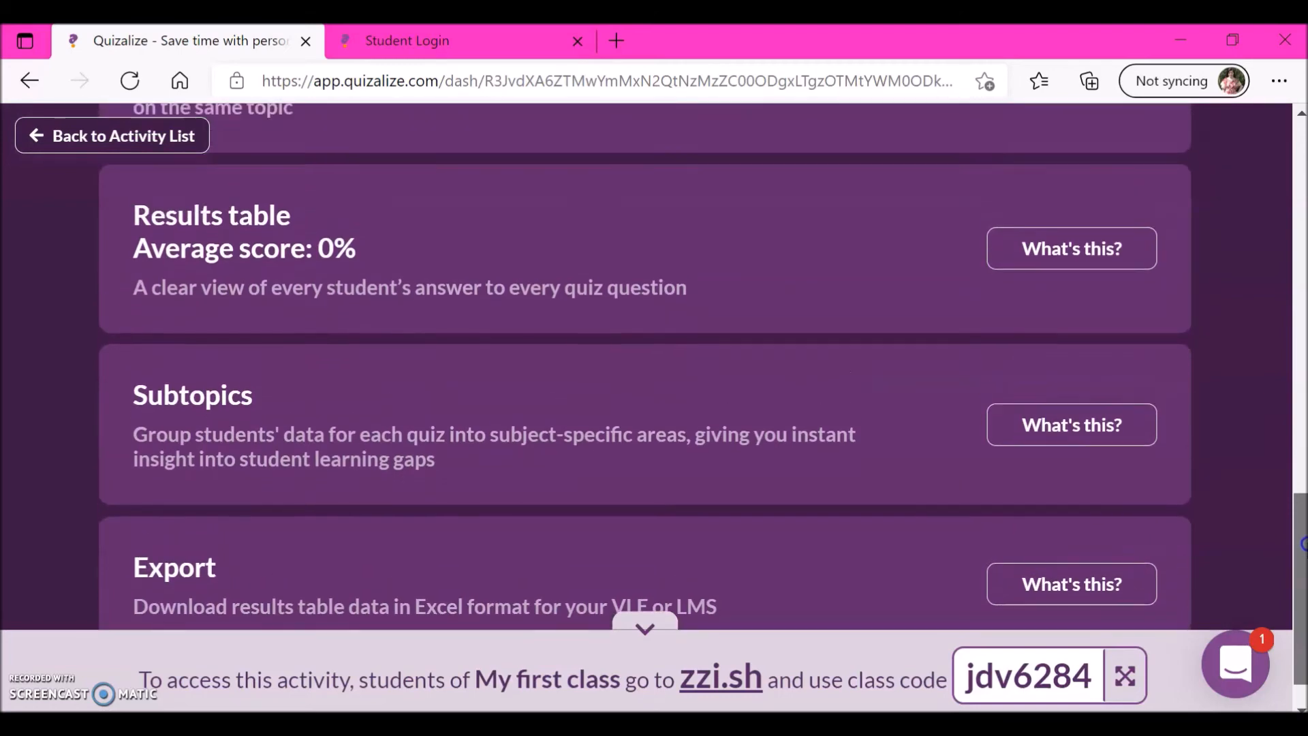
scroll(1303, 542, up, 15)
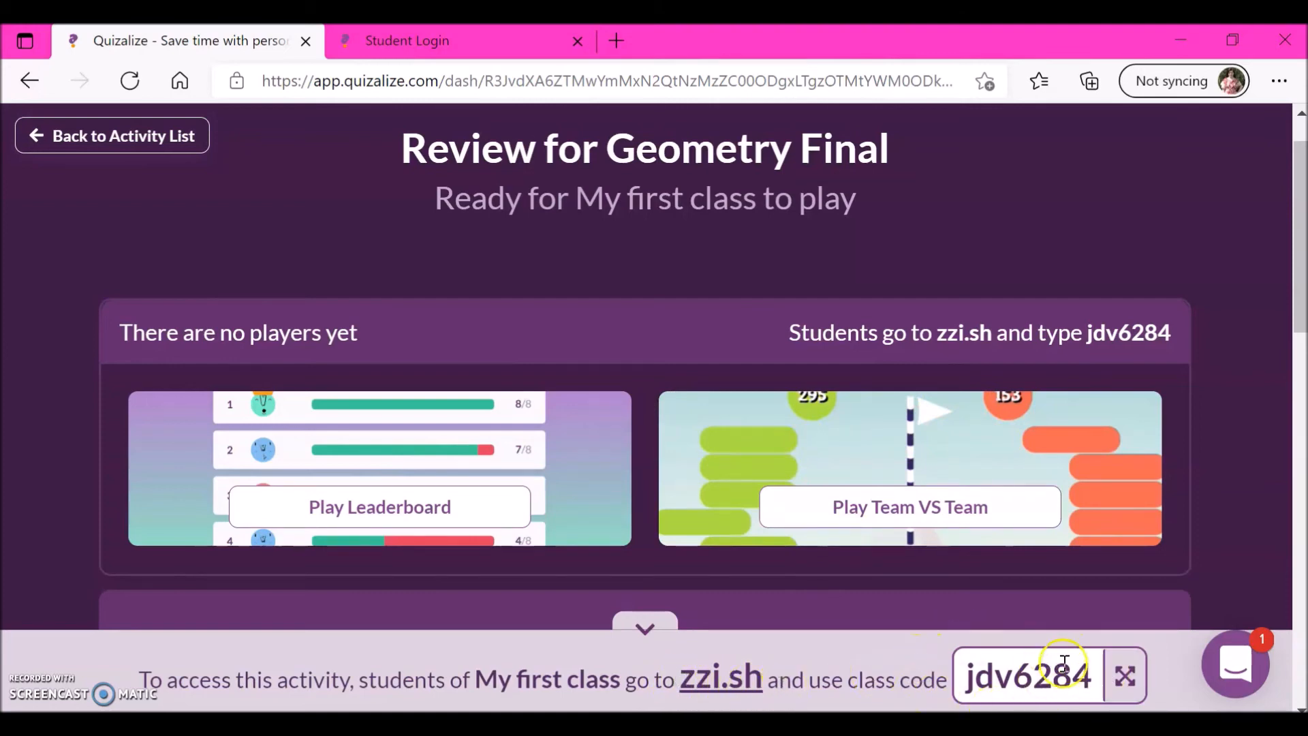
View the student login page where the class code is entered and return to the activity dashboard
click(470, 42)
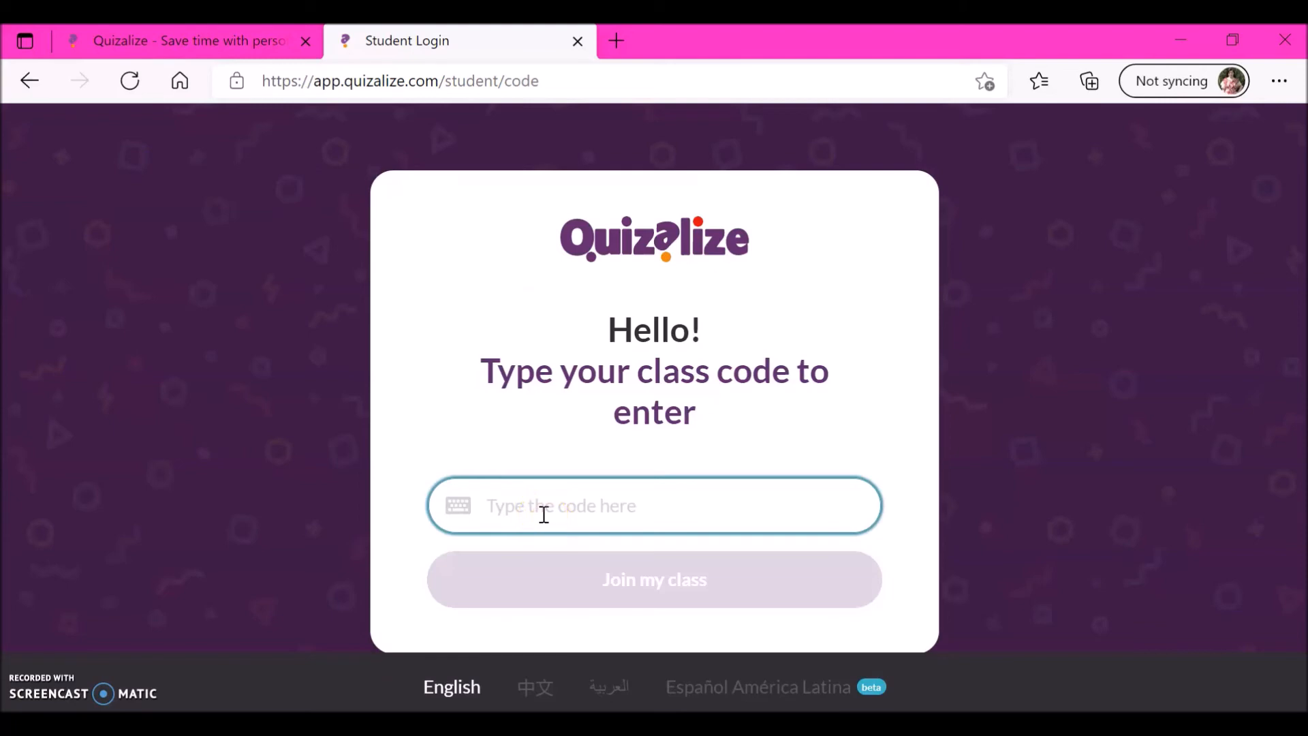
click(153, 40)
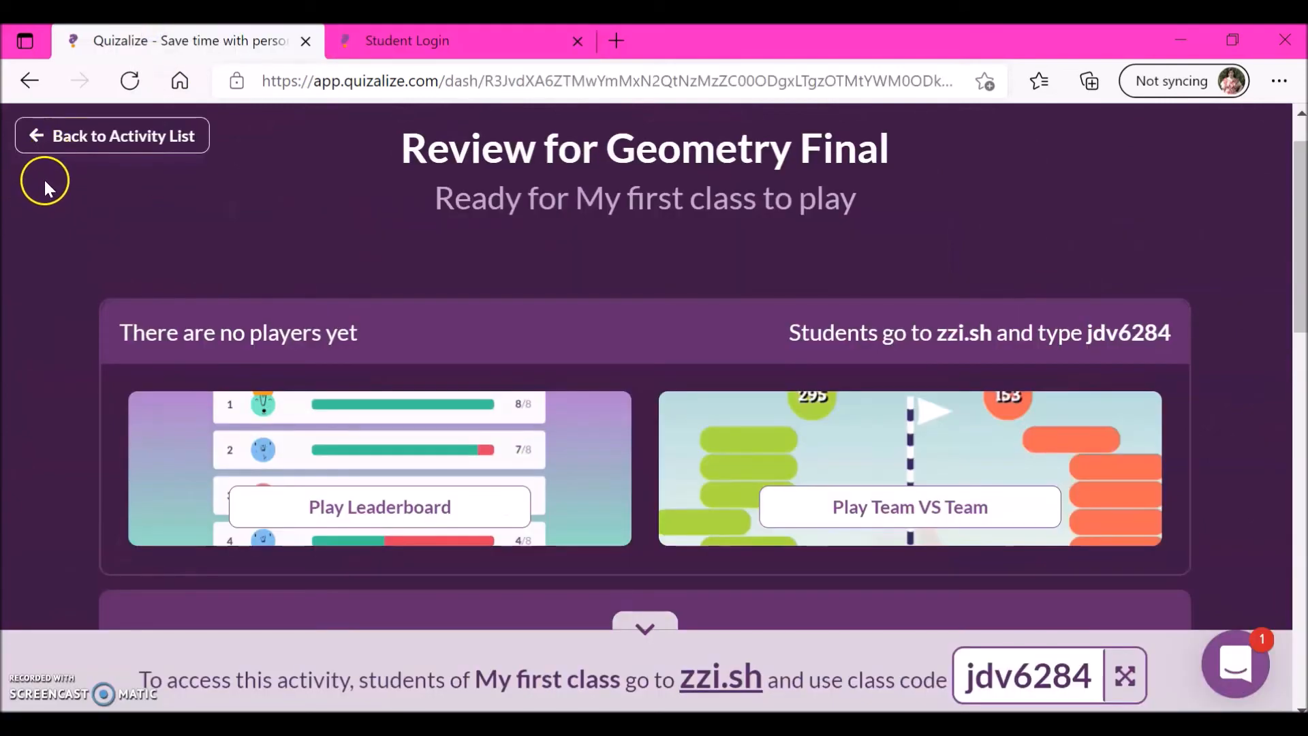
Go to the activity list, view the gradebook for My first class, and return to the activity list
click(77, 156)
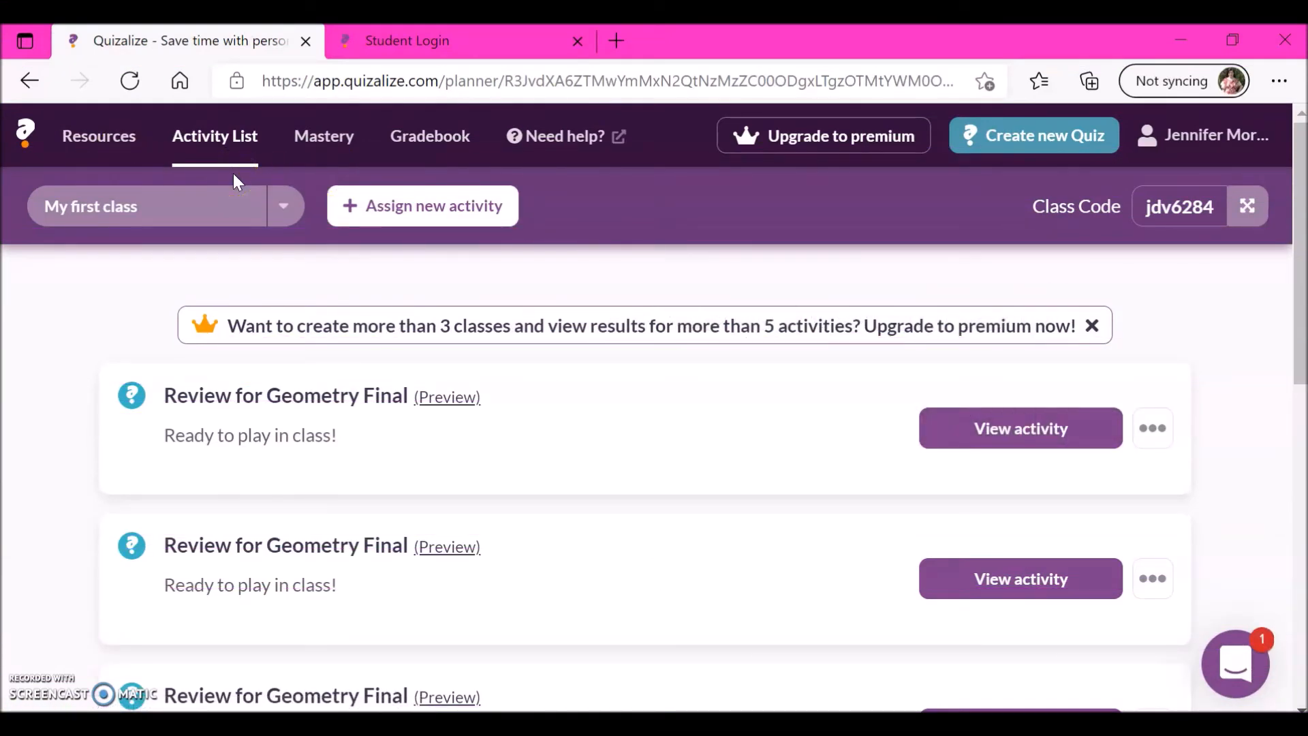
click(430, 138)
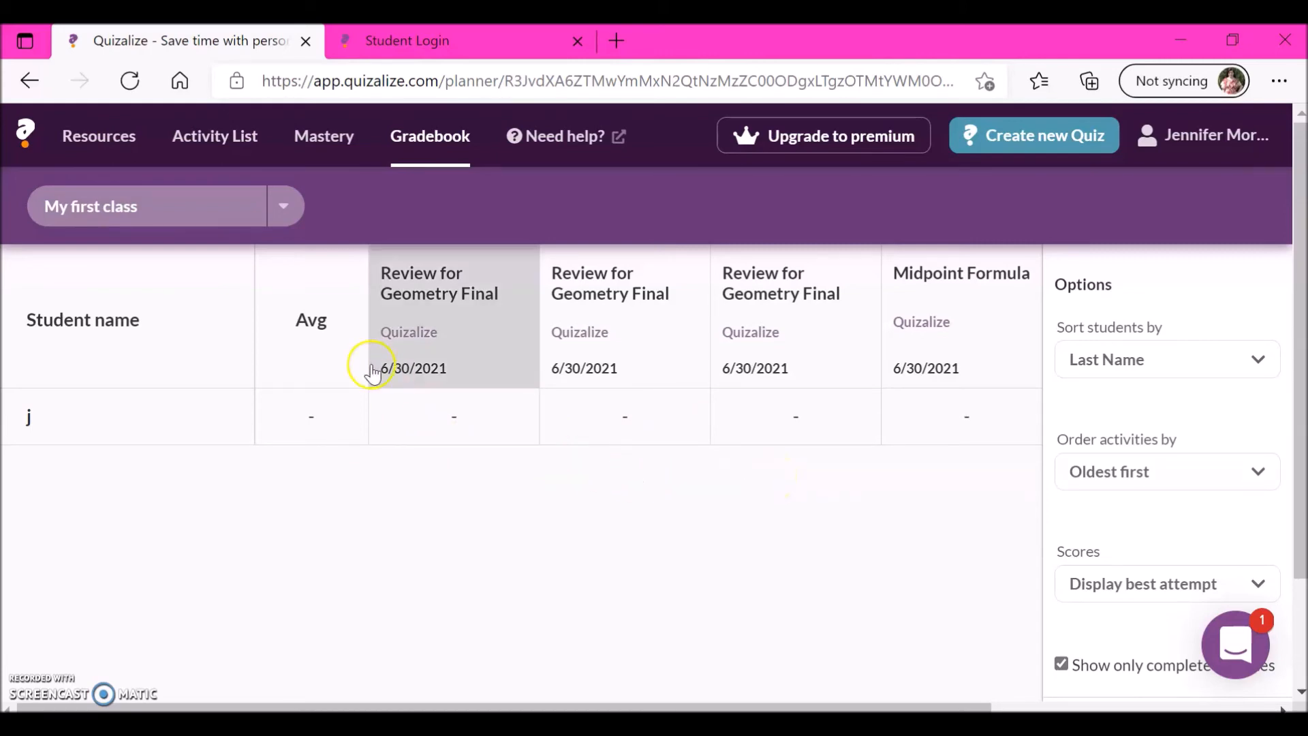
click(209, 133)
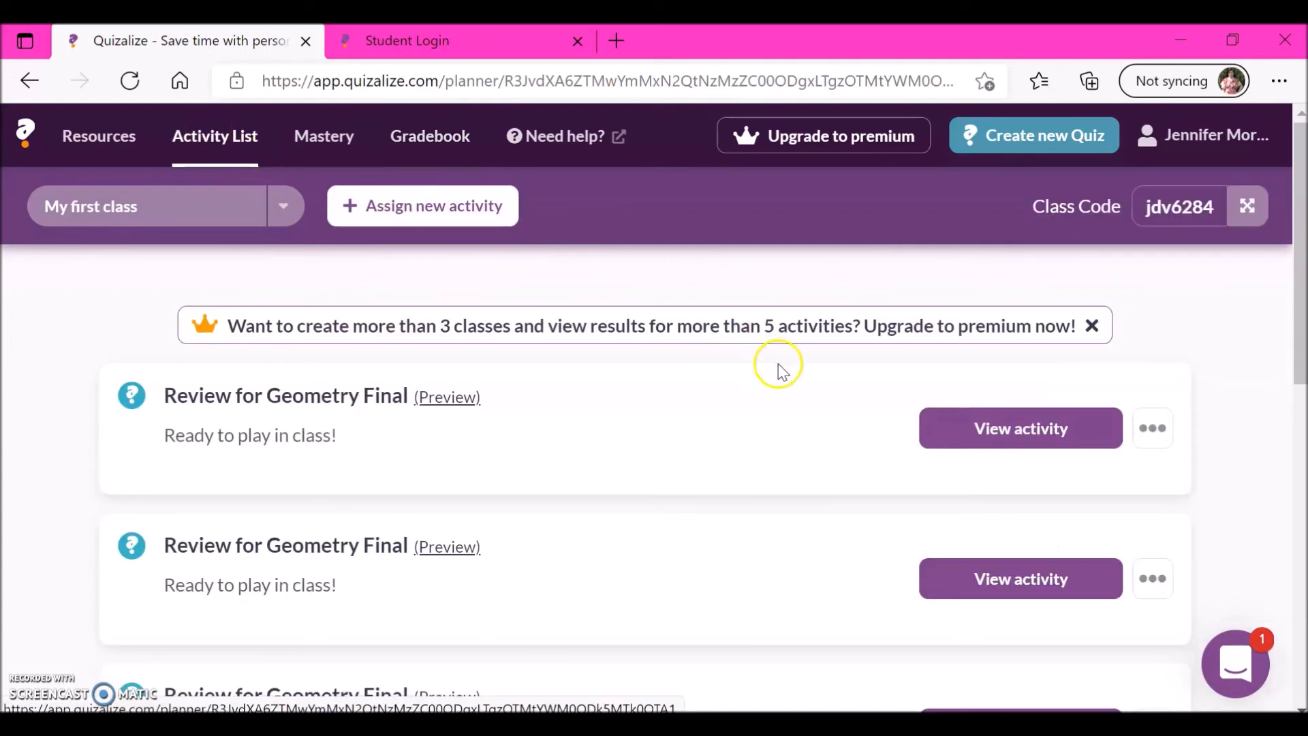
Open the results of the currently active Review for Geometry Final activity and look at its report sections
drag(1302, 302, 1303, 483)
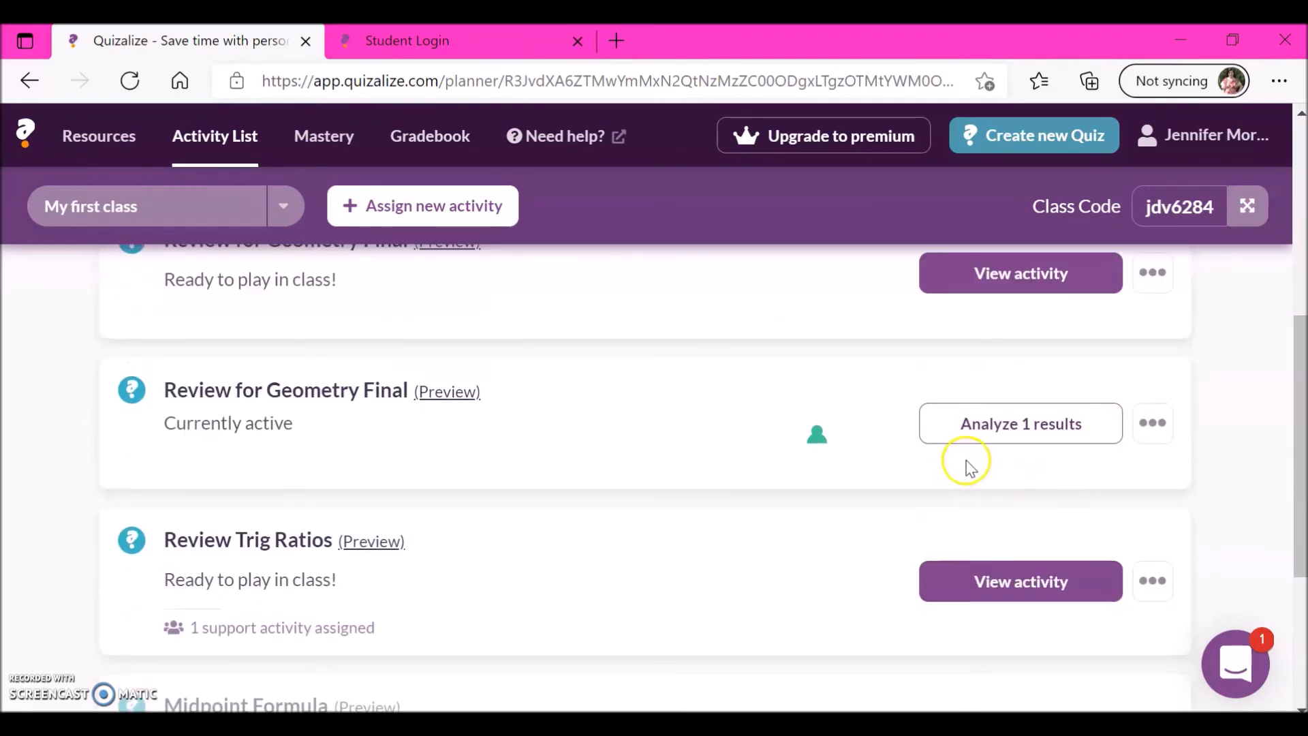
click(995, 433)
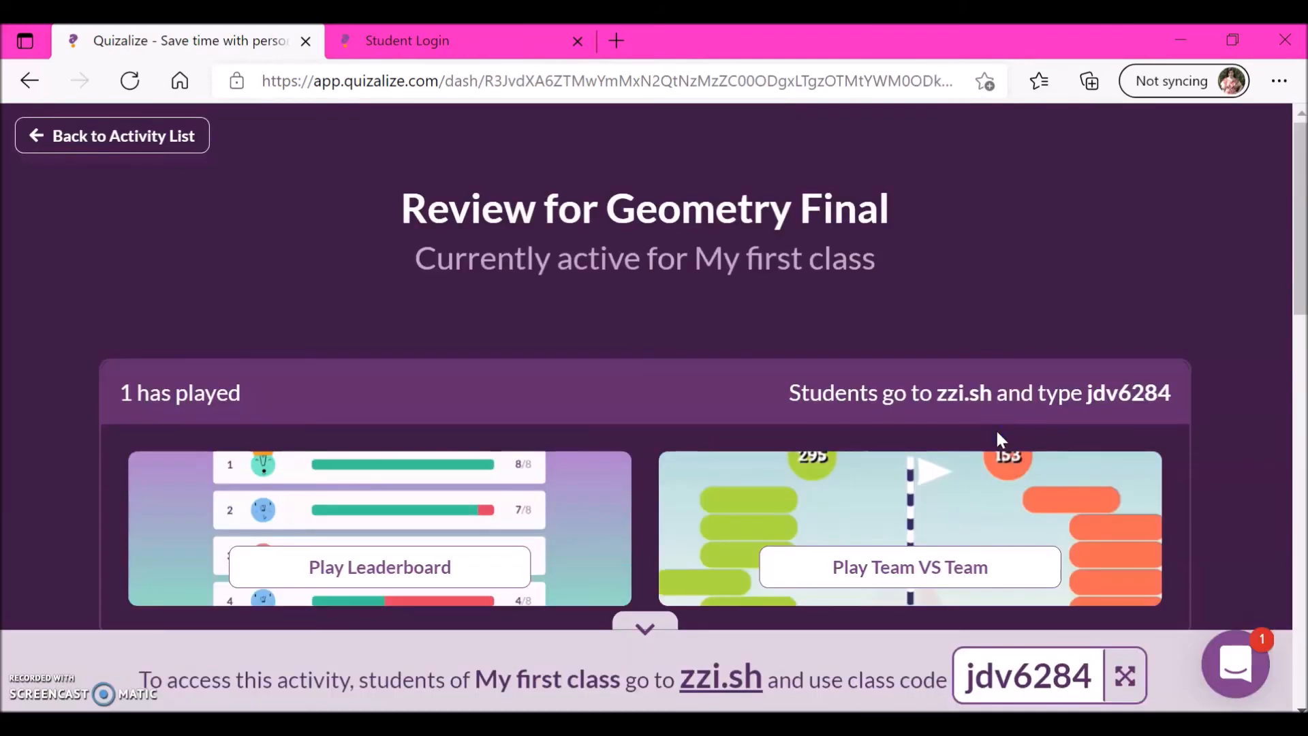
drag(1298, 306, 1303, 464)
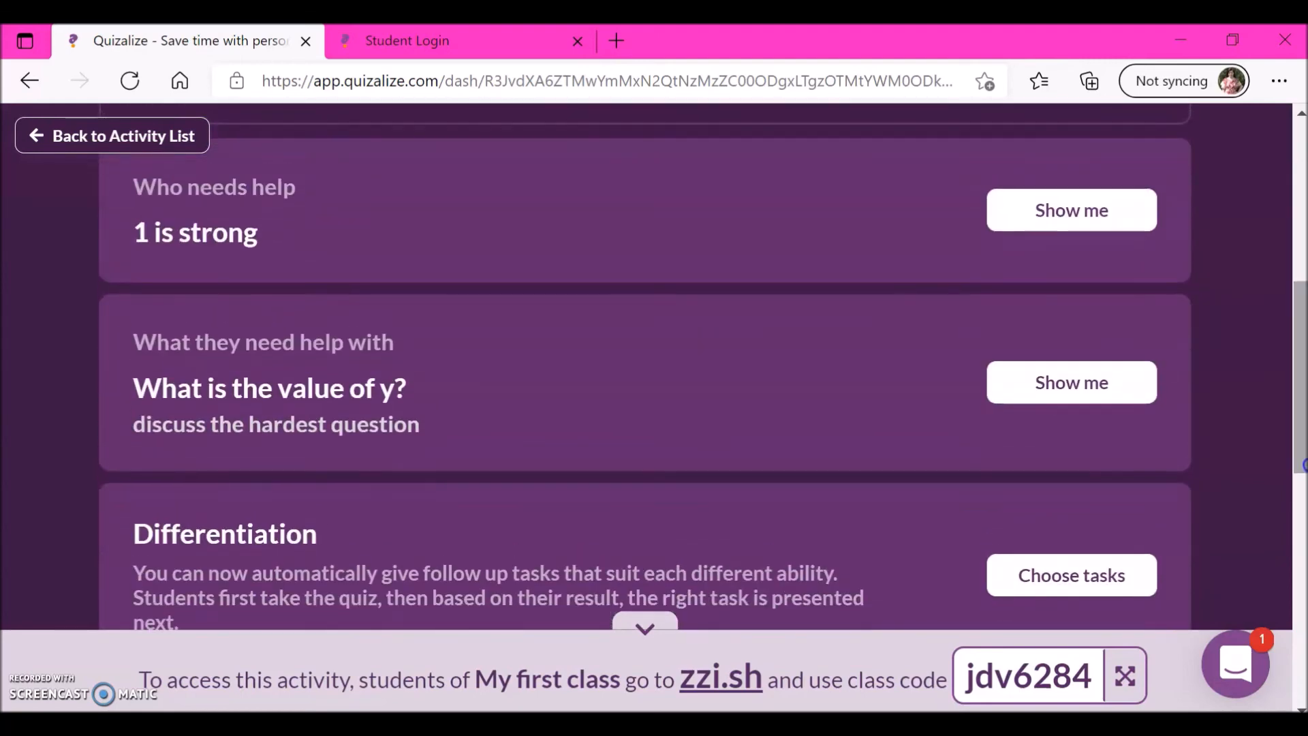
View the Who needs help report, dismiss its tip, and return to the activity list
click(1025, 225)
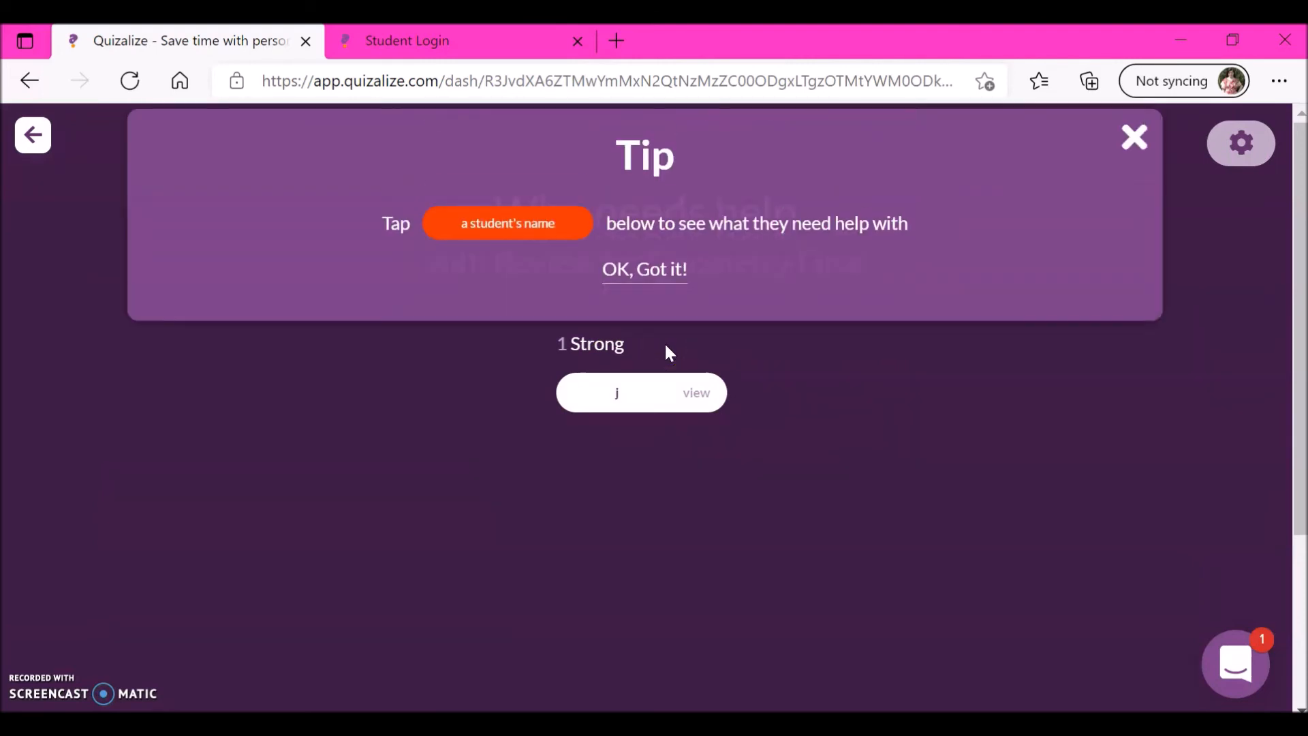
click(1128, 145)
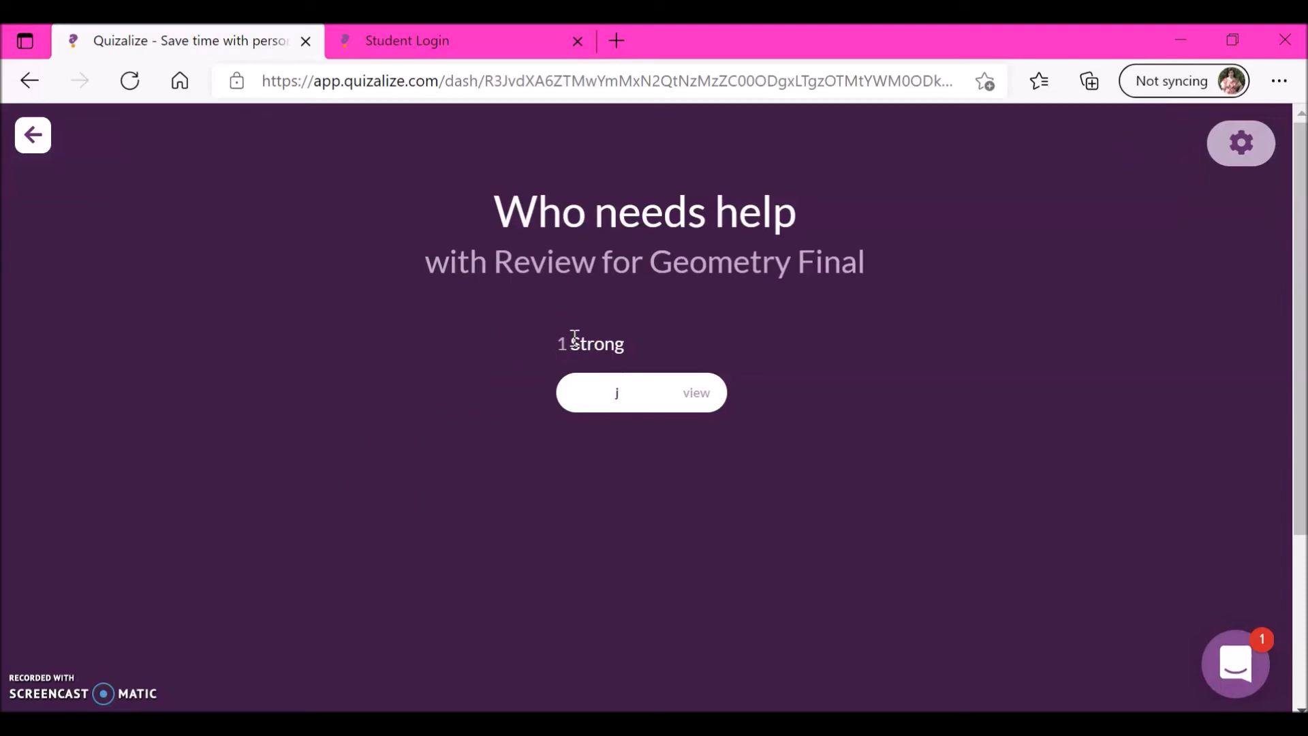
click(29, 80)
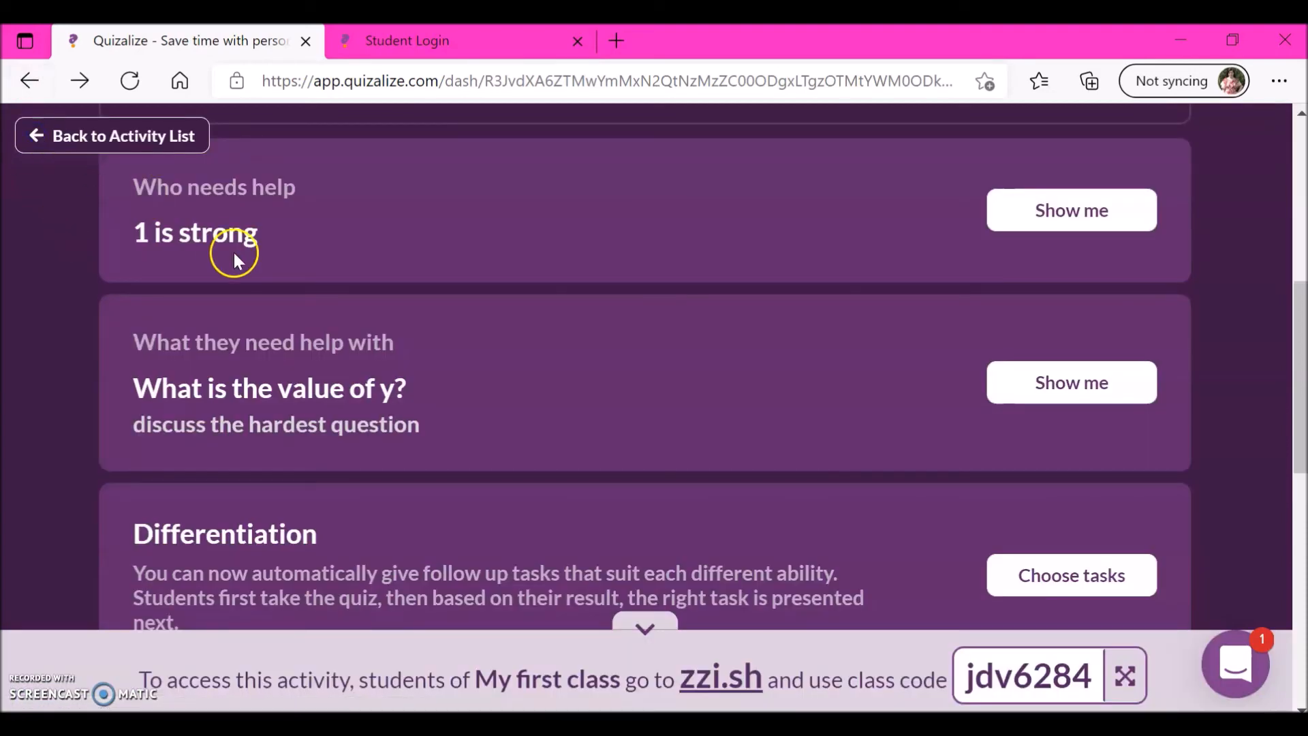
click(177, 141)
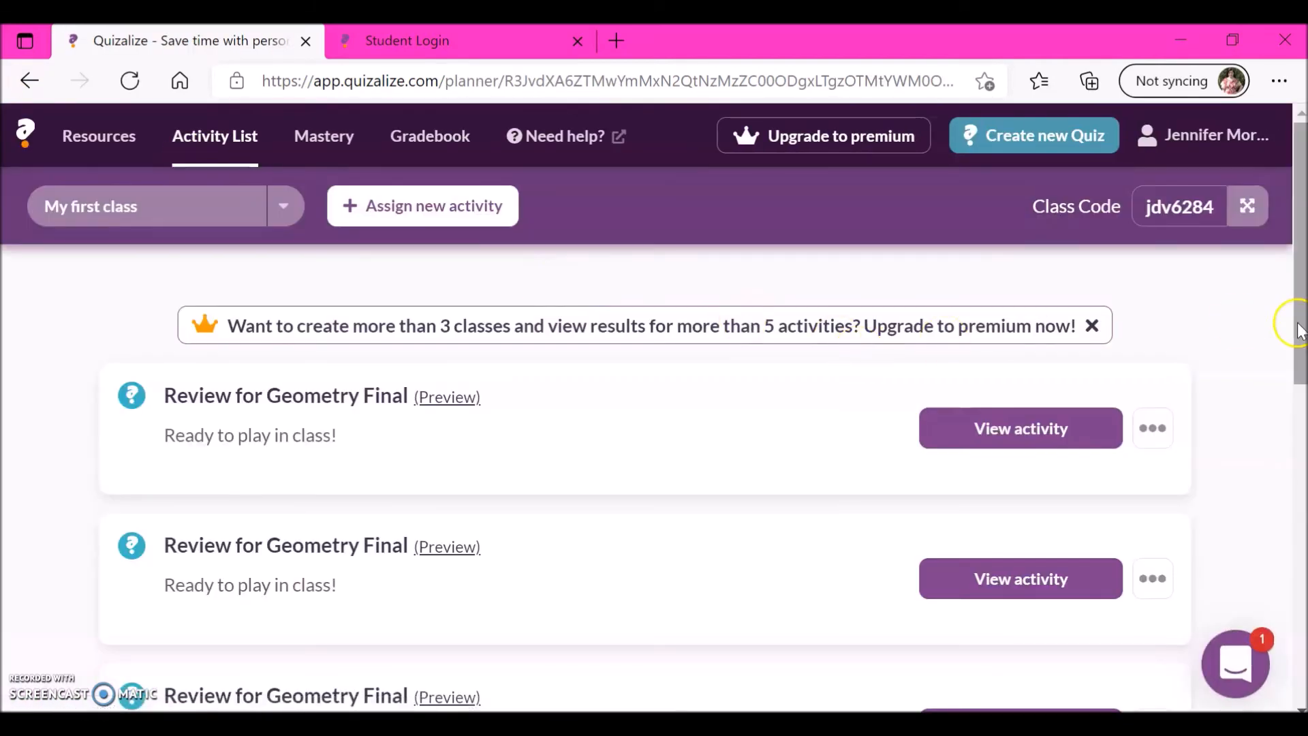
scroll(1303, 344, down, 1)
scroll(1303, 344, down, 1)
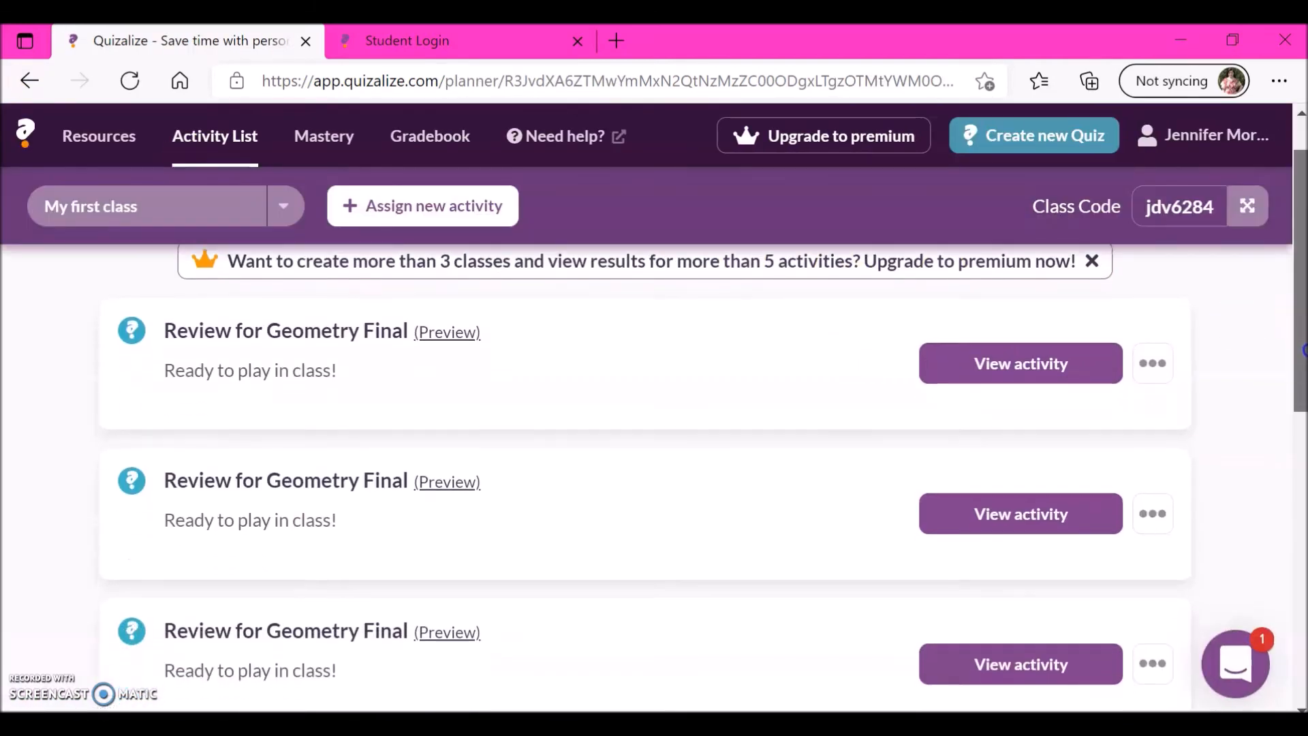
drag(1306, 354, 1306, 367)
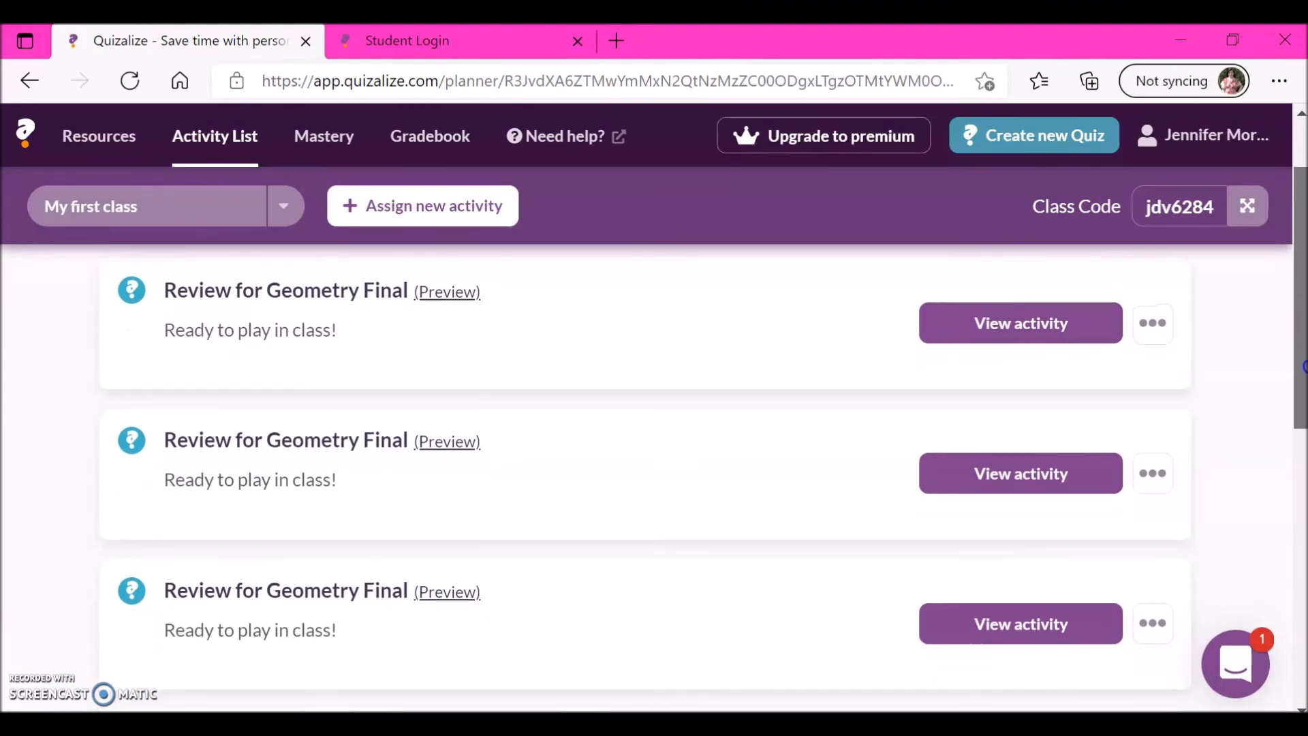
drag(1303, 367, 1280, 321)
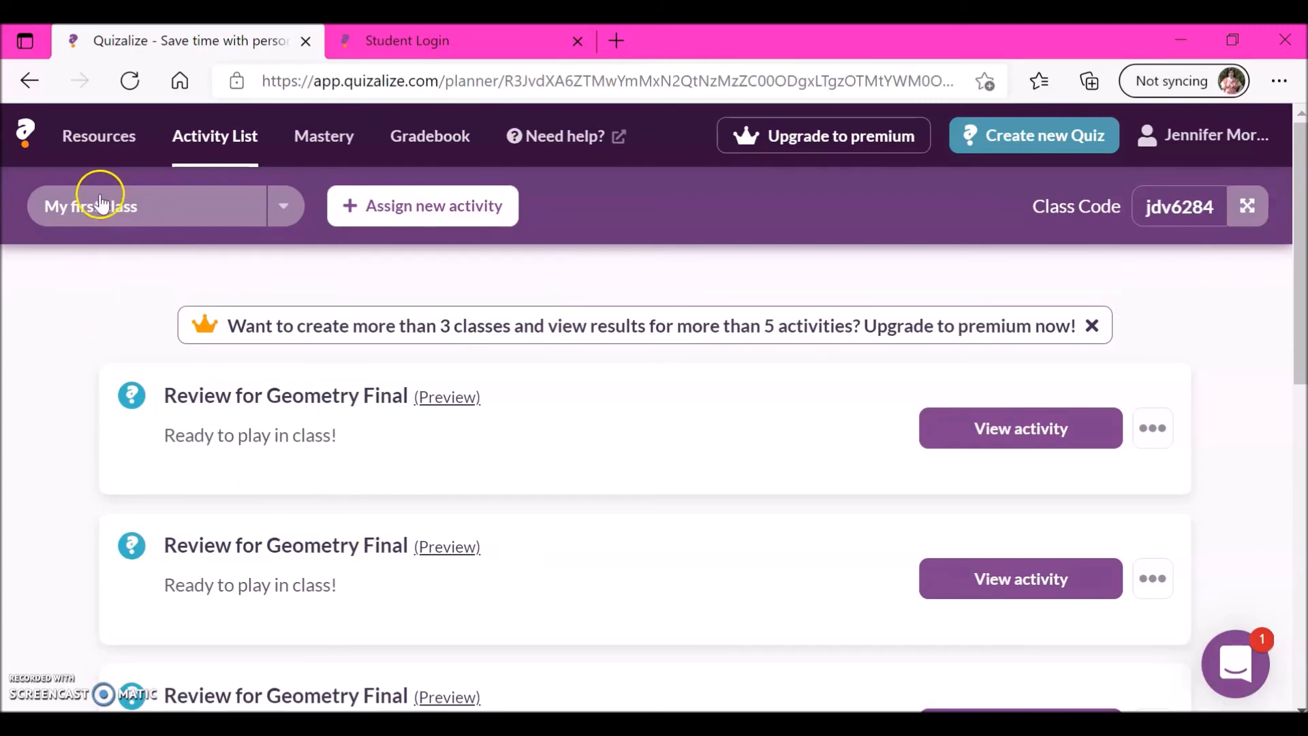
Open the Math category in the Spotlight resources and look through the quizzes it offers
click(104, 146)
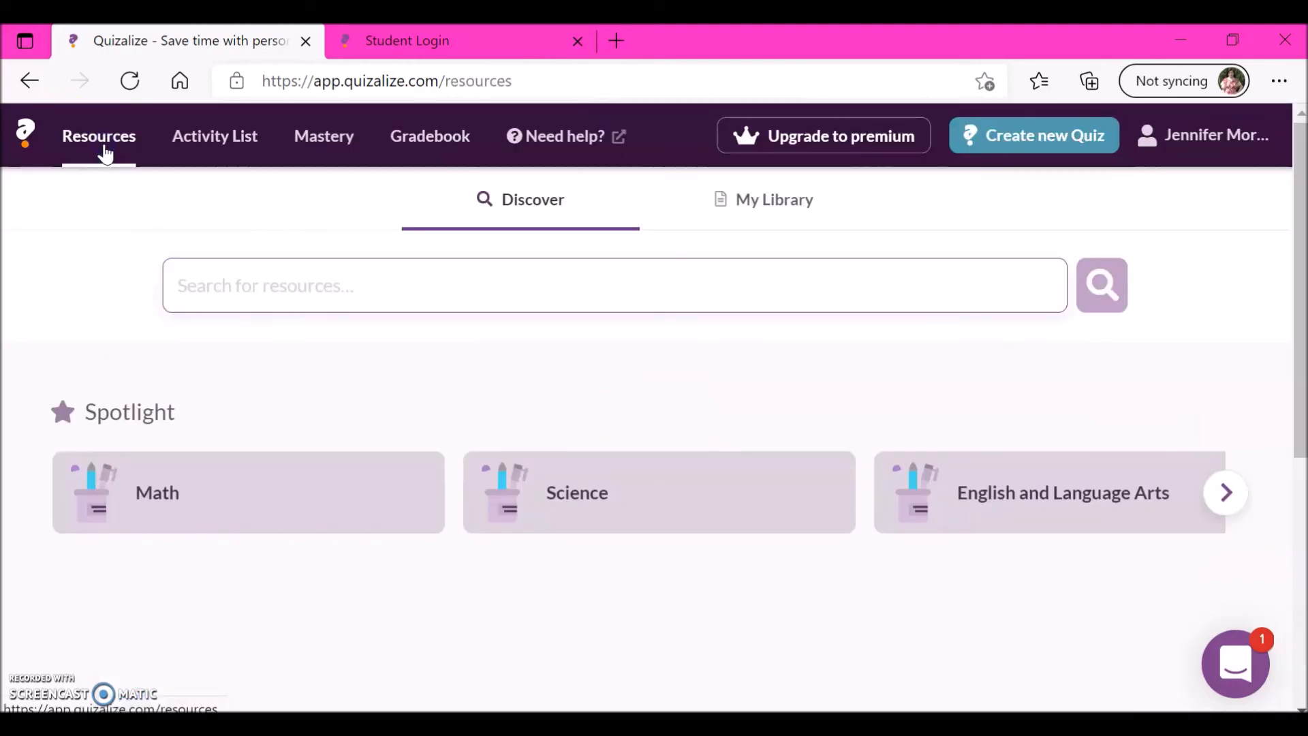
click(309, 501)
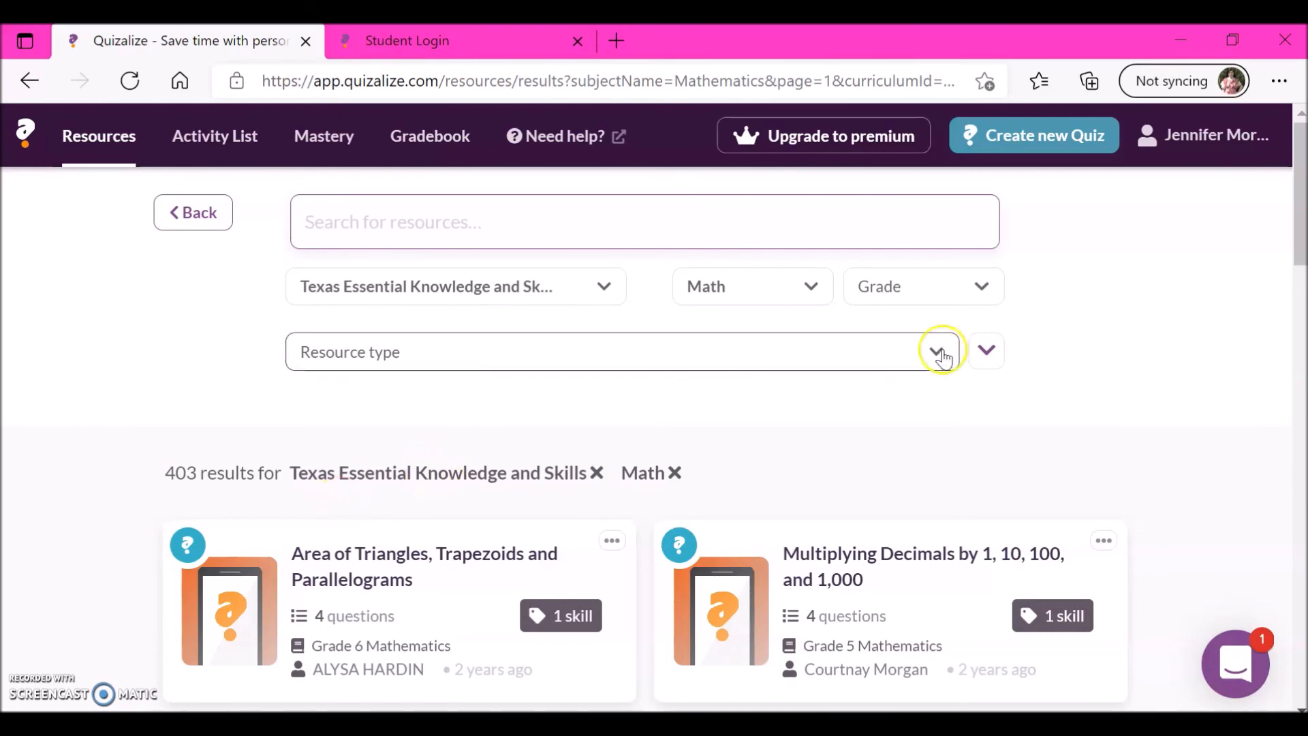
scroll(1298, 248, down, 3)
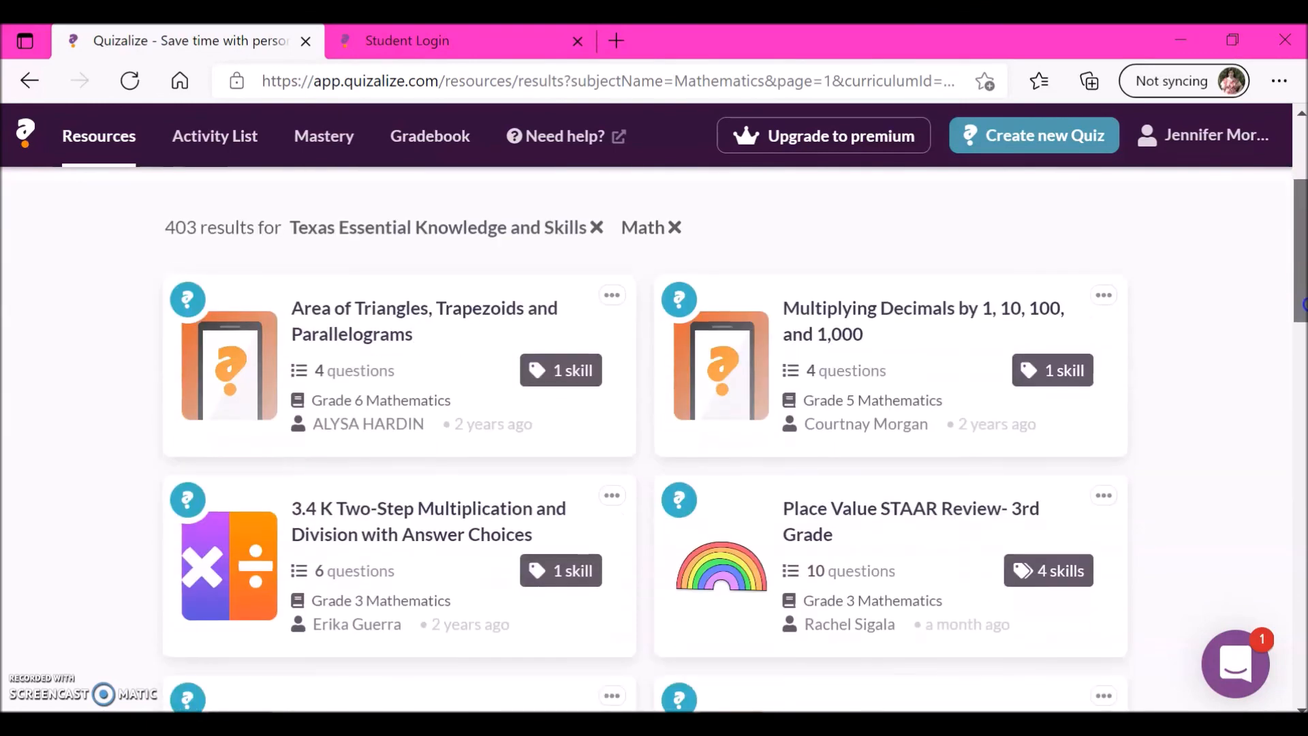
mouse_move(1298, 300)
mouse_down()
mouse_move(1303, 417)
mouse_move(1286, 293)
mouse_up()
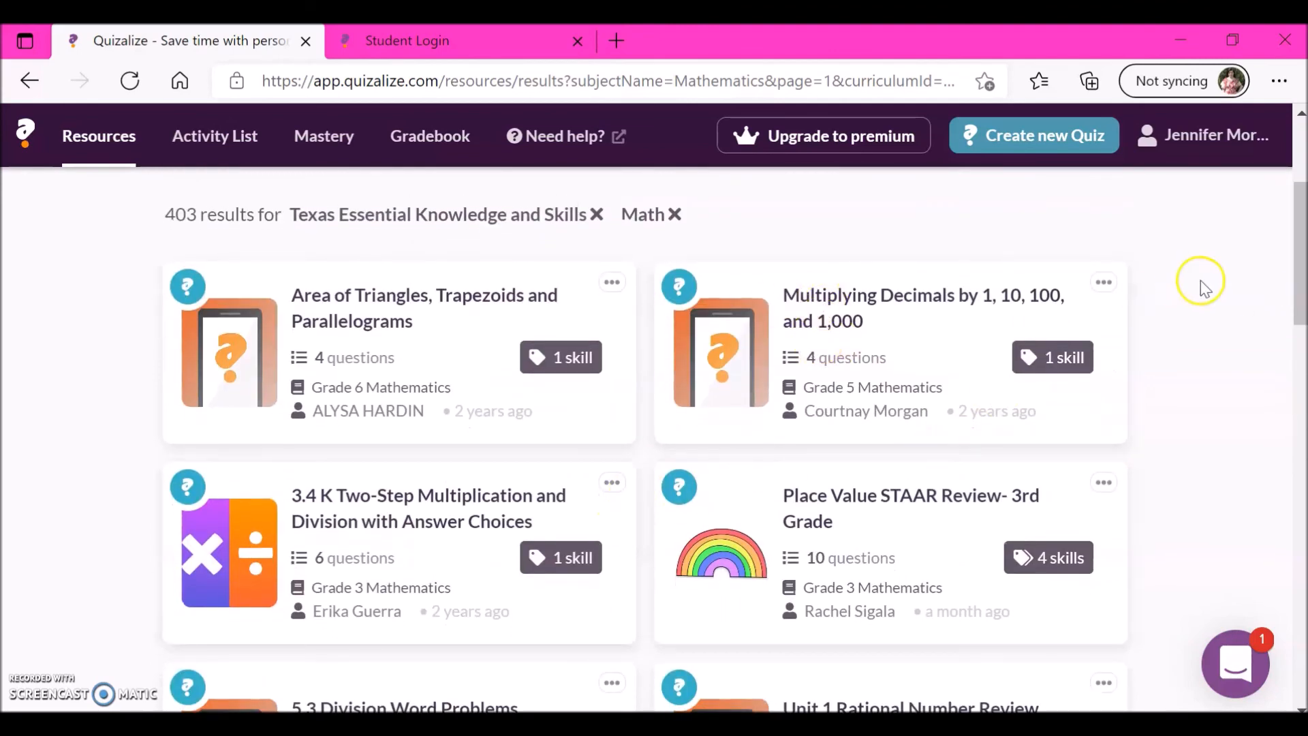
View the available actions for the quiz Multiplying Decimals by 1, 10, 100, and 1,000, and dismiss them
click(1105, 284)
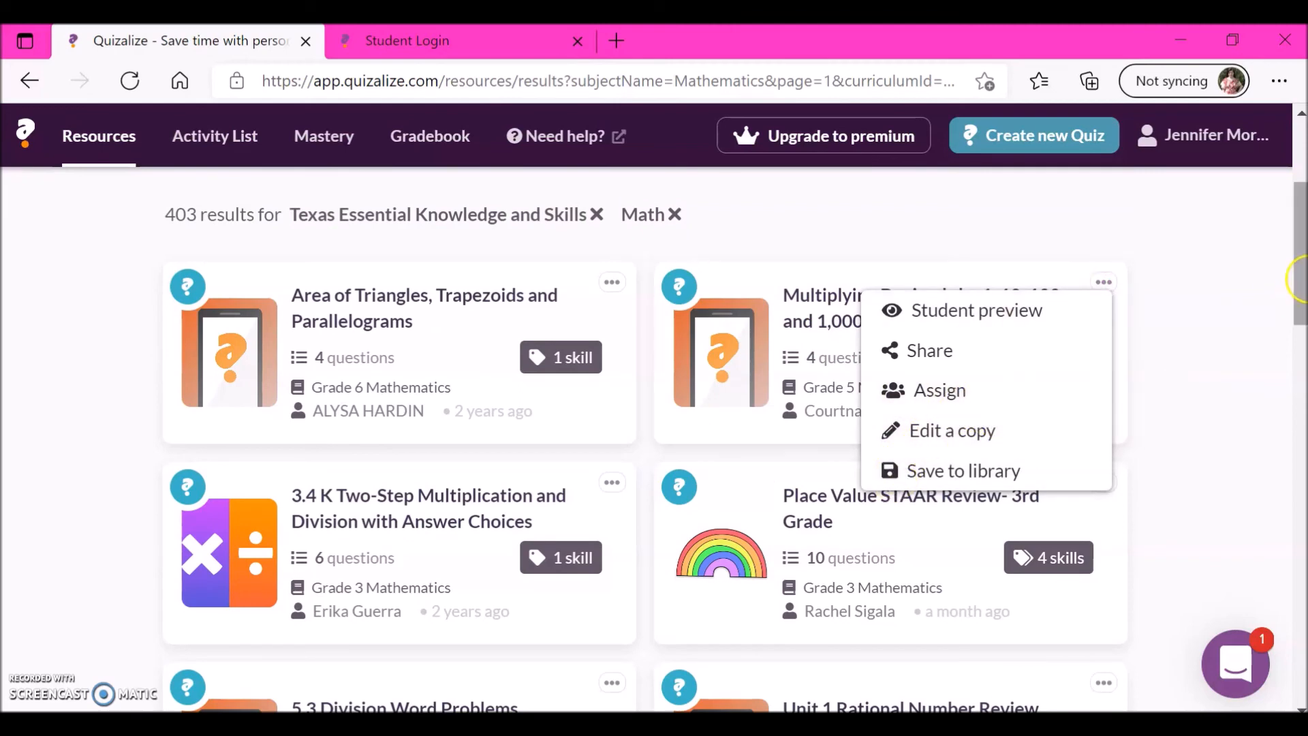
click(1303, 279)
drag(1302, 280, 1302, 291)
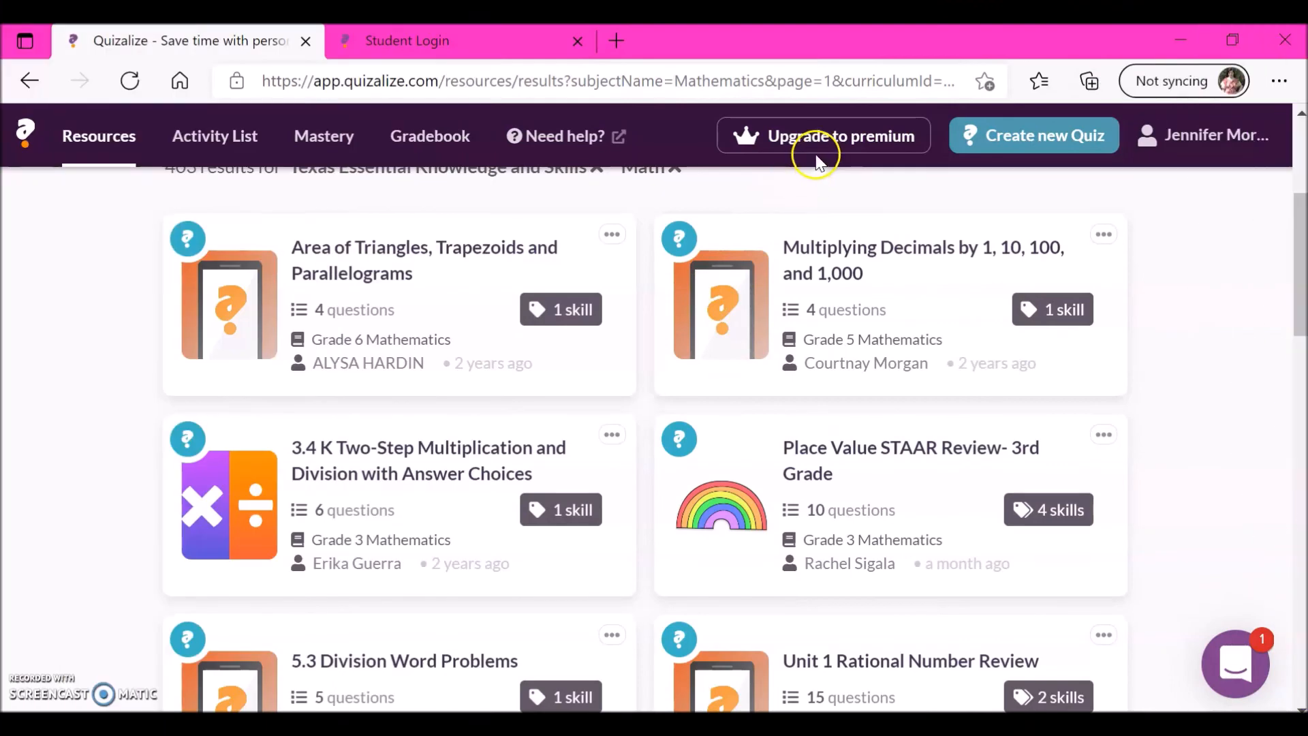
Review the pricing and features of the premium subscription plans, and go to the Quizalize home page
click(818, 158)
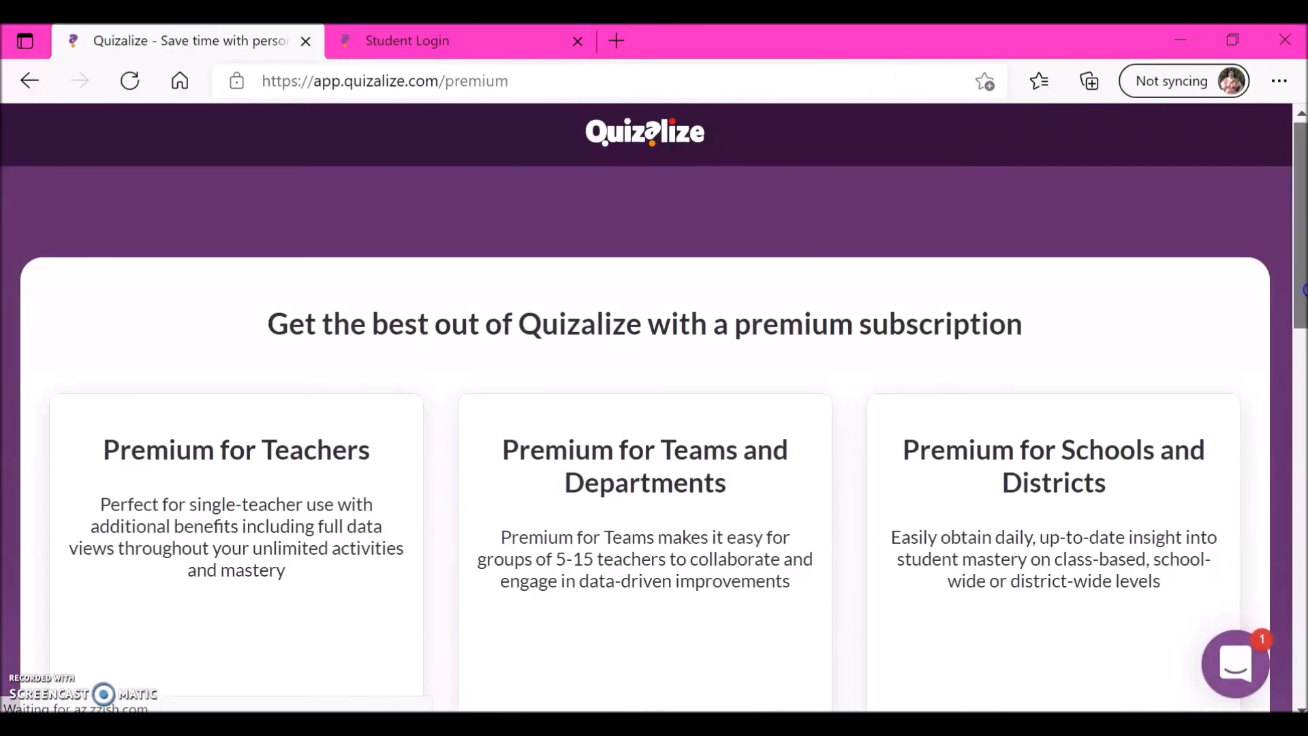
scroll(820, 158, down, 3)
scroll(1302, 354, down, 1)
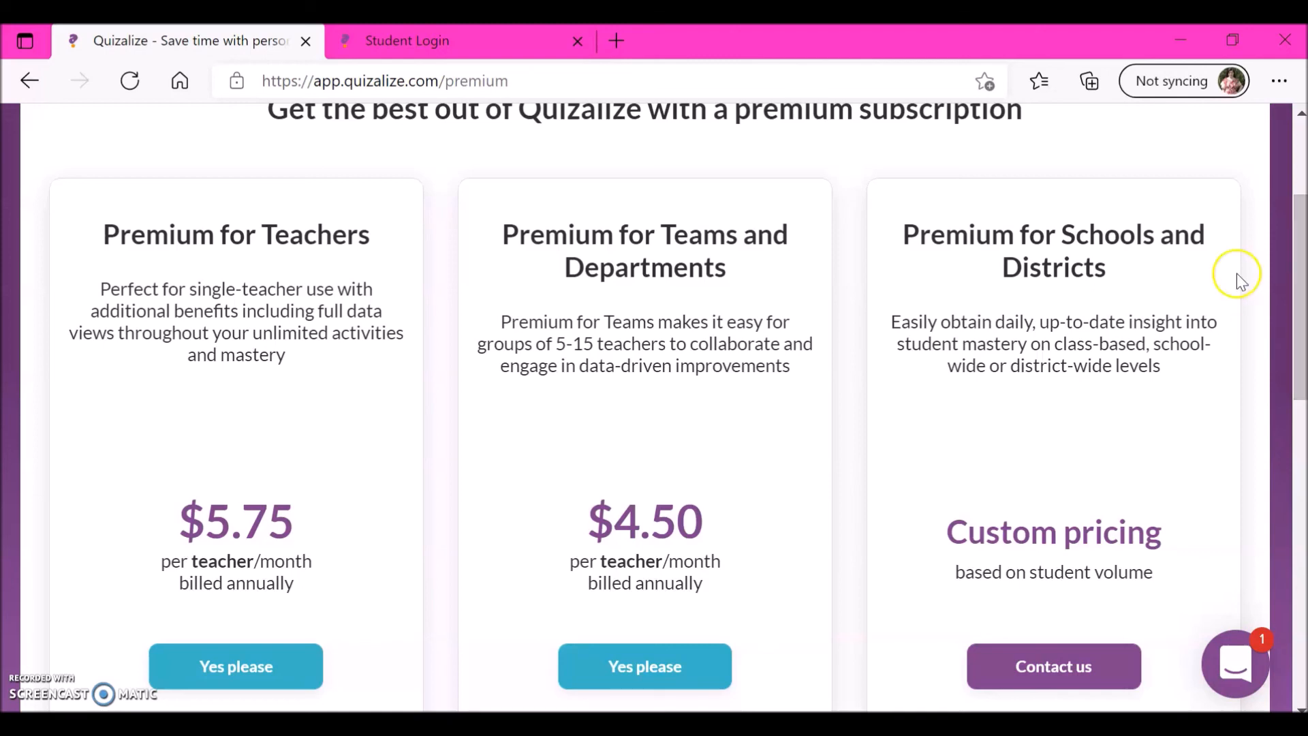
drag(1298, 356, 1304, 458)
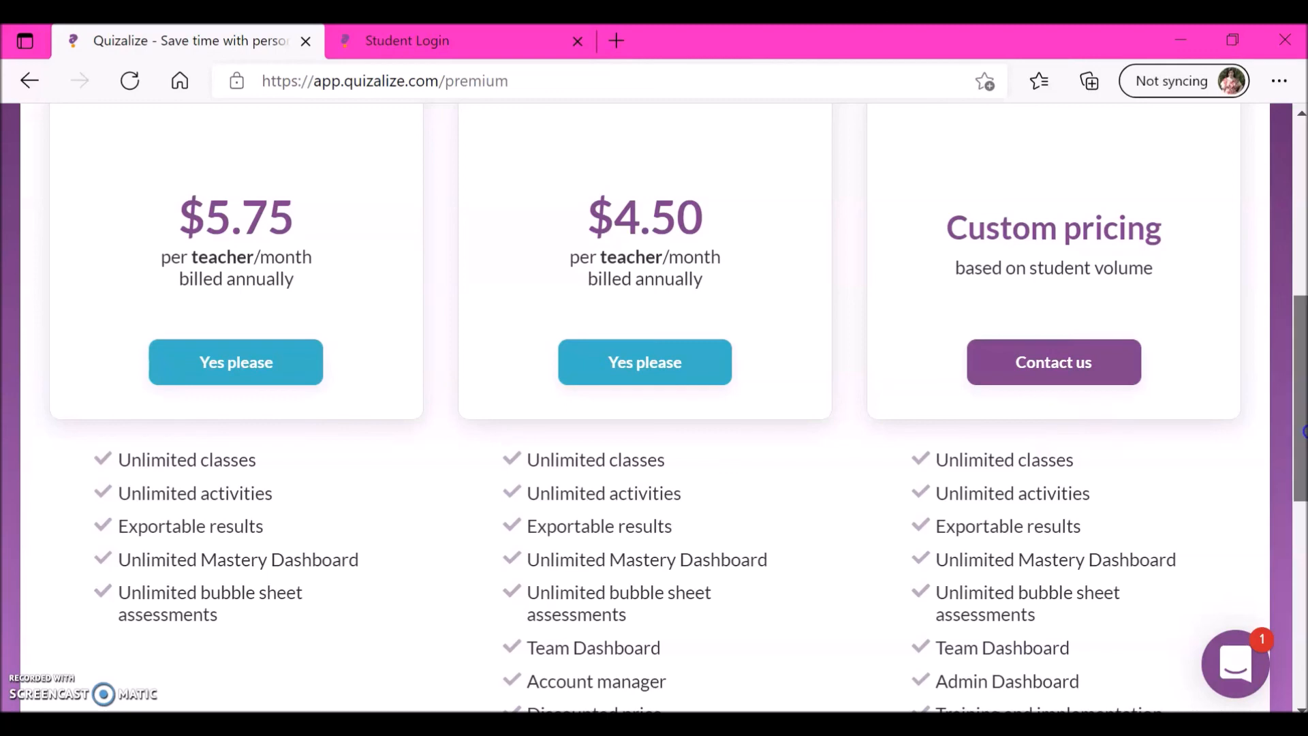
drag(1301, 430, 1302, 244)
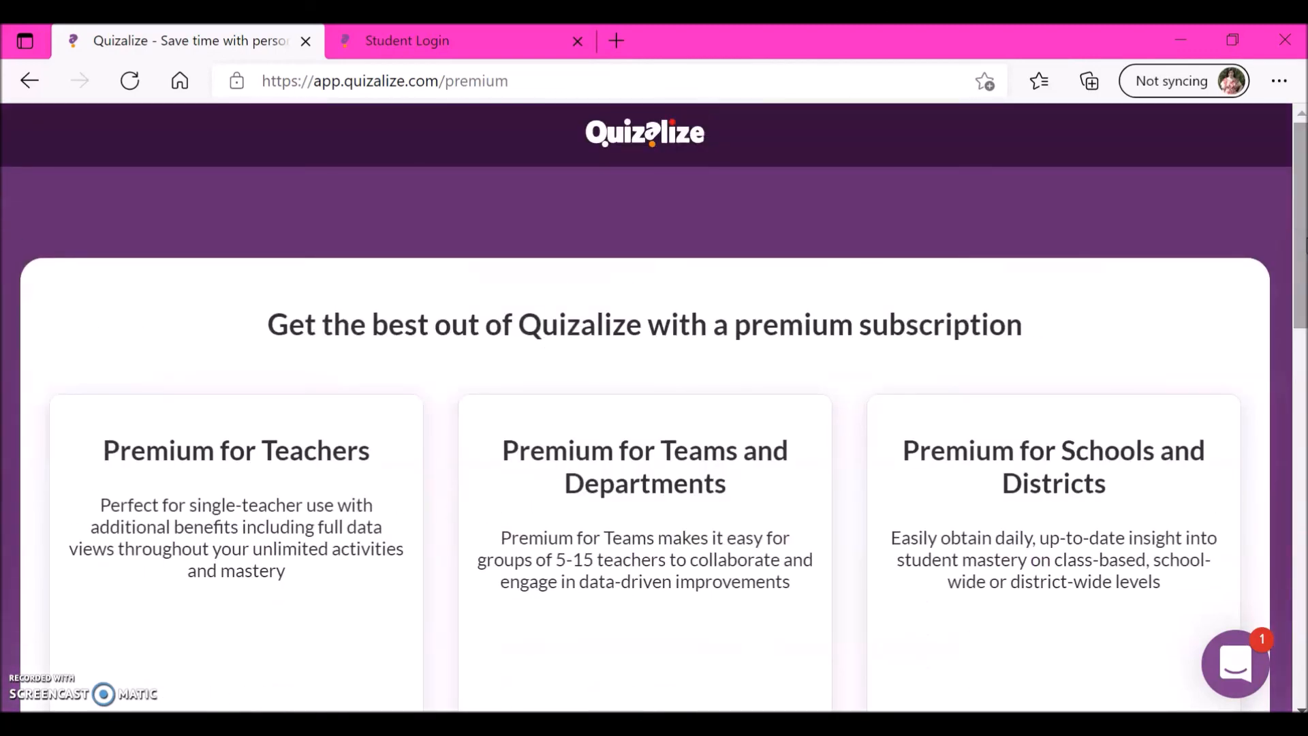
click(644, 149)
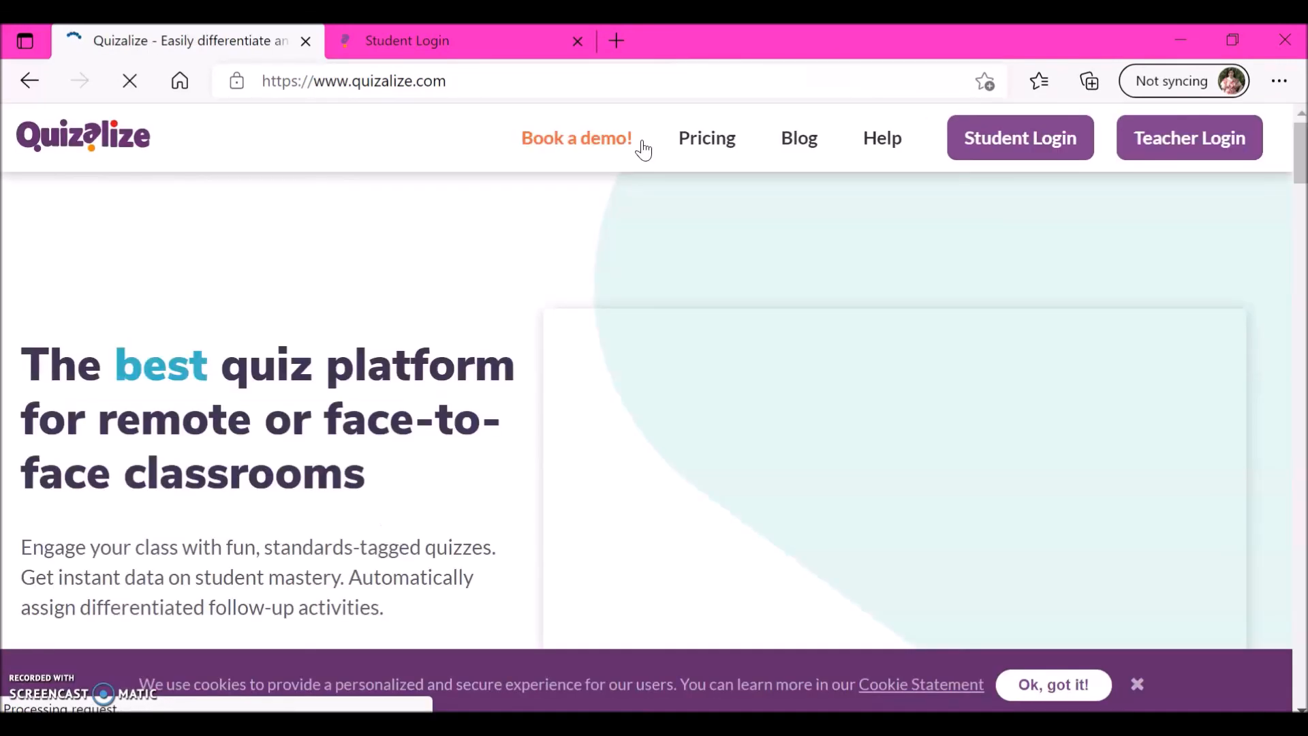